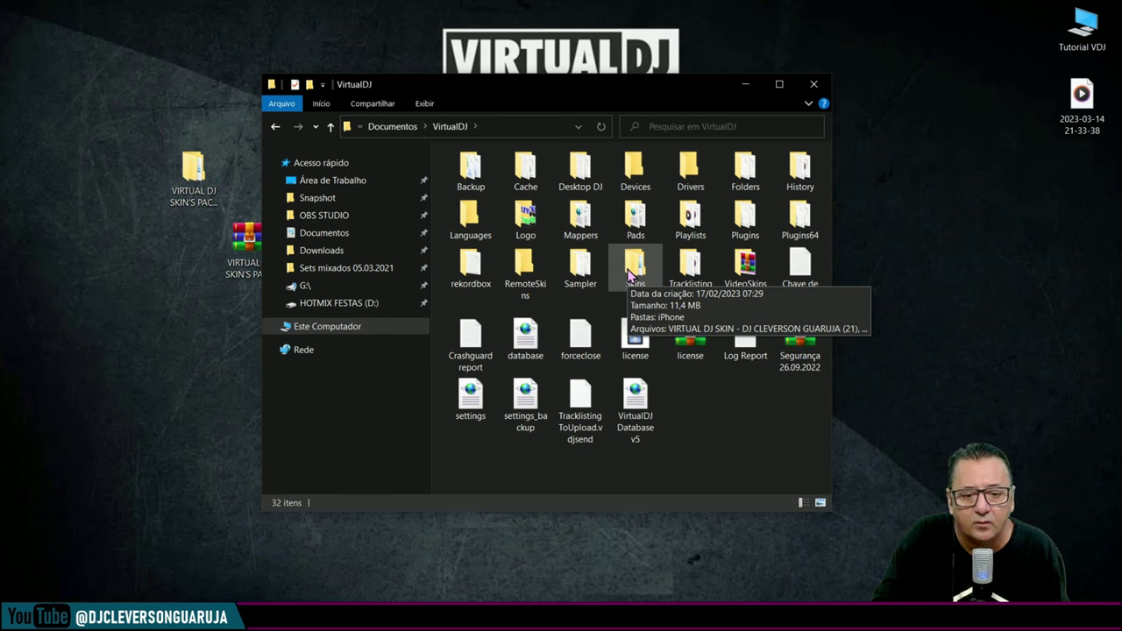
- Open VirtualDJ's Skins folder and the VIRTUAL DJ SKIN'S PACK 03 folder, and select all ten skin archives in the pack
{"action": "left_click_drag", "start_coordinate": [469, 368], "coordinate": [630, 196]}
{"action": "left_click", "coordinate": [626, 378]}
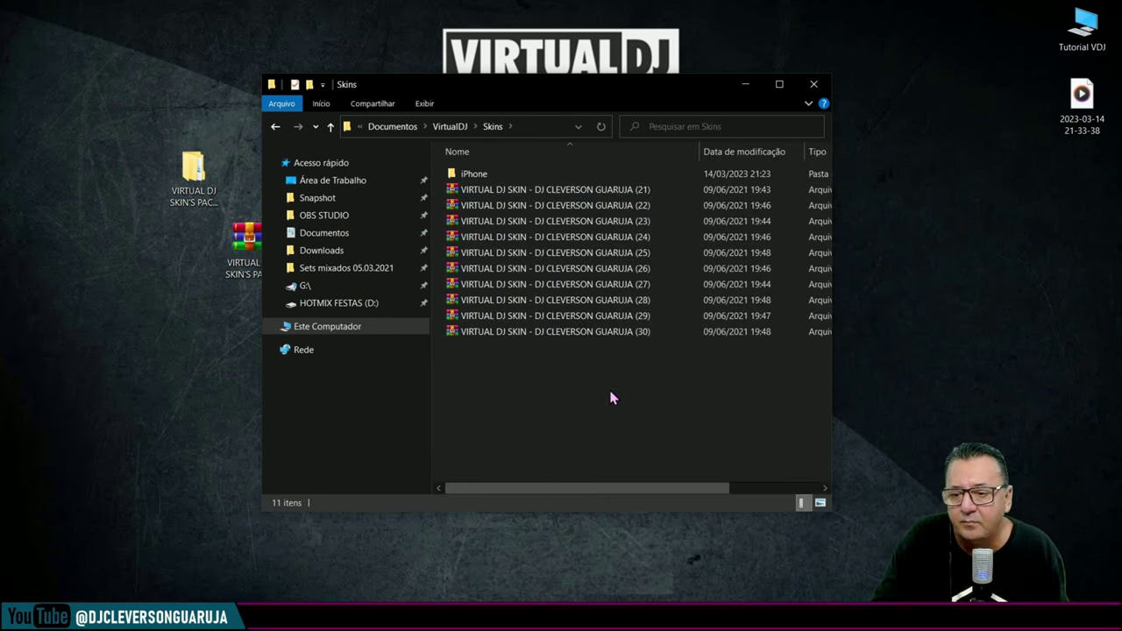
{"action": "double_click", "coordinate": [181, 193]}
{"action": "left_click_drag", "start_coordinate": [518, 347], "coordinate": [653, 188]}
{"action": "left_click_drag", "start_coordinate": [685, 116], "coordinate": [465, 89]}
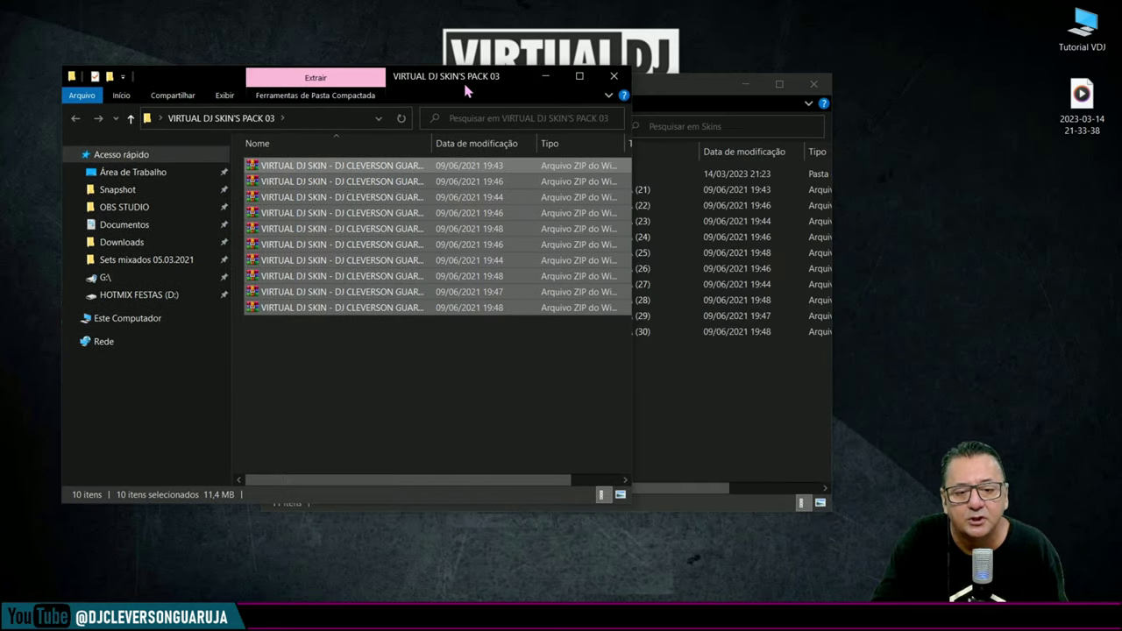
- Try to move the ten selected skin archives into the Skins folder, and close both folder windows
{"action": "left_click_drag", "start_coordinate": [394, 244], "coordinate": [725, 402]}
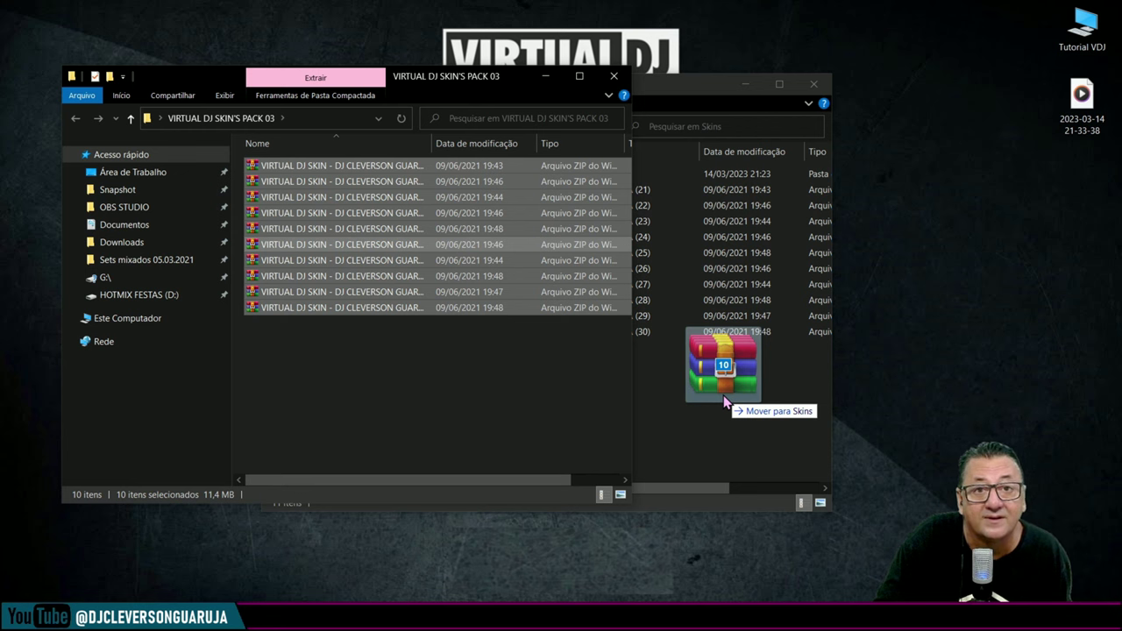
{"action": "left_click_drag", "start_coordinate": [725, 402], "coordinate": [467, 241]}
{"action": "left_click", "coordinate": [614, 76]}
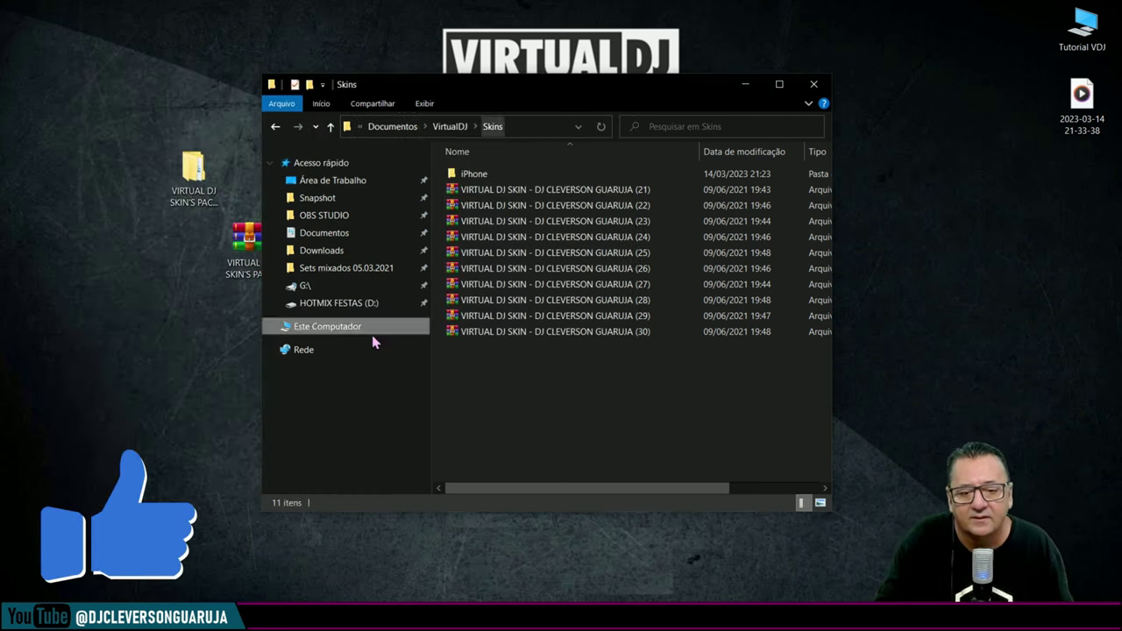
{"action": "left_click", "coordinate": [815, 87]}
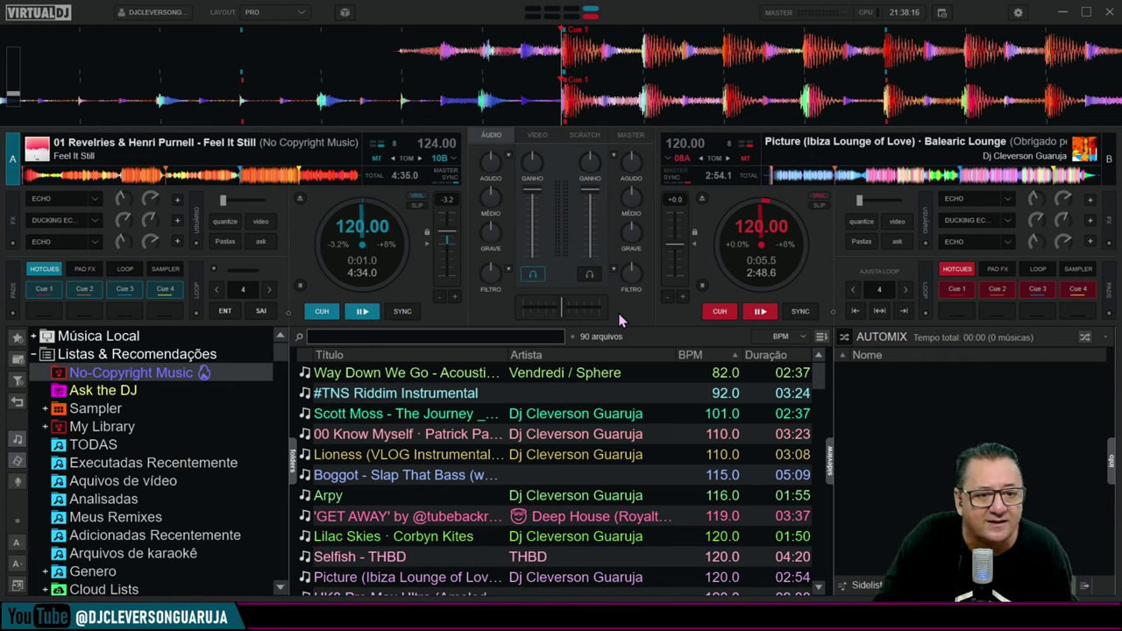
- Open the interface settings in VirtualDJ and apply the pack's skin (21)
{"action": "left_click", "coordinate": [1019, 13]}
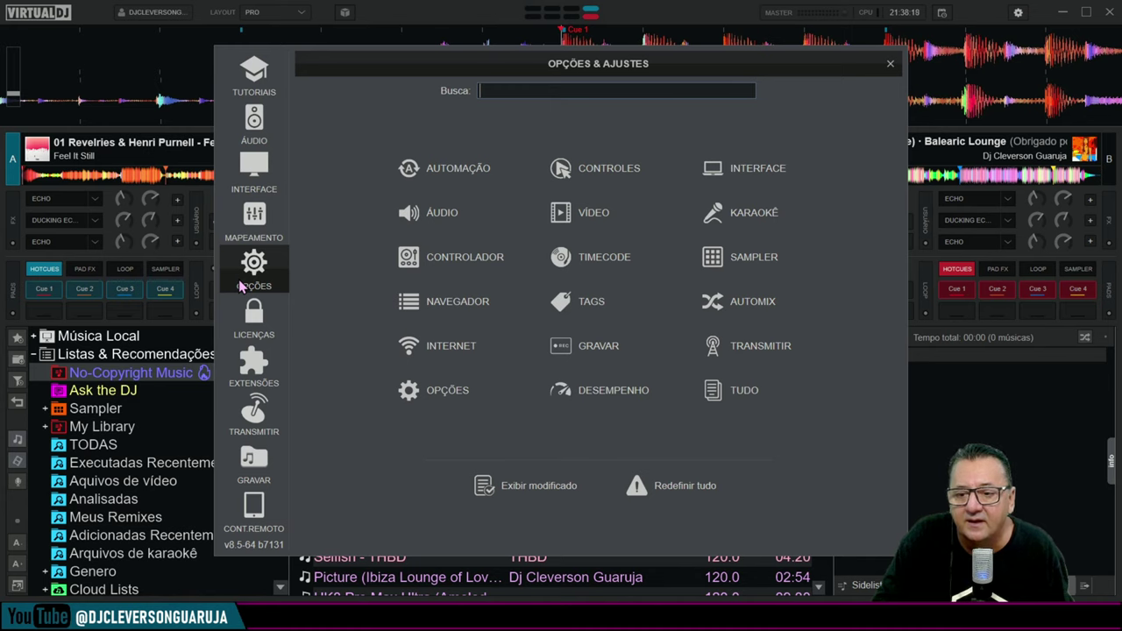
{"action": "left_click", "coordinate": [262, 174]}
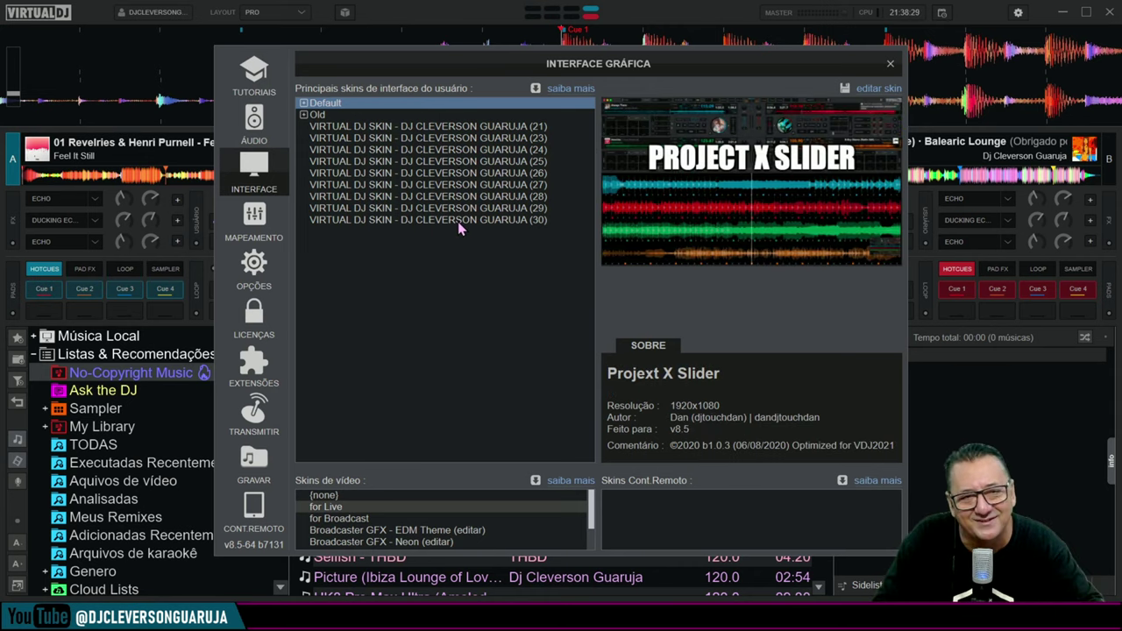
{"action": "left_click", "coordinate": [481, 129]}
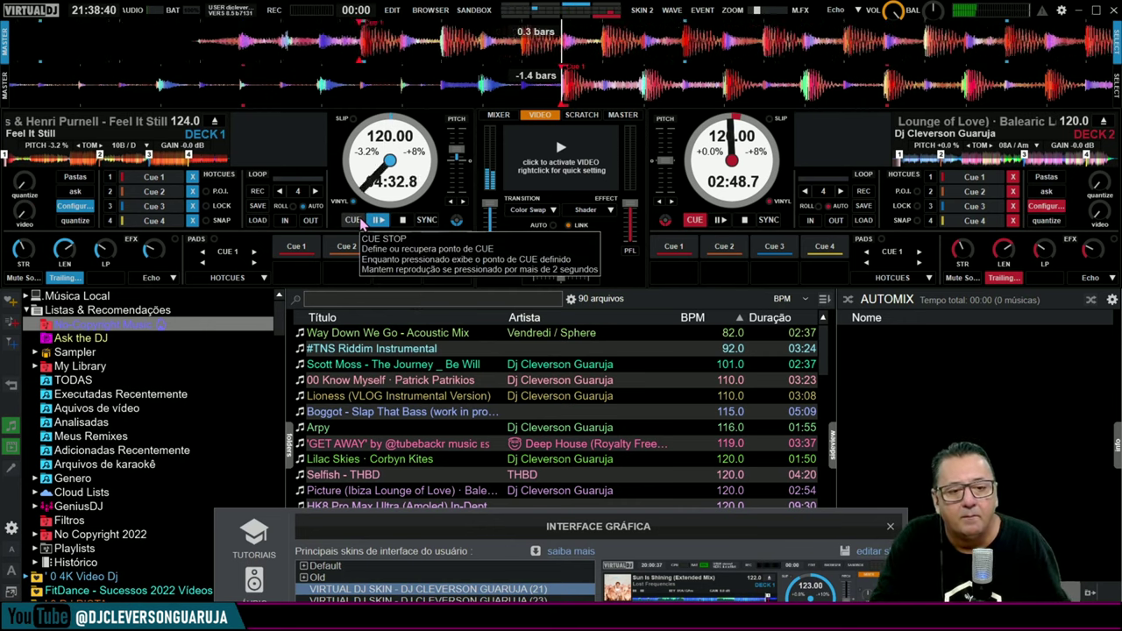
- Test skin (21) by using the cue on deck 1 and switching its expanded browser view on and off
{"action": "left_click", "coordinate": [360, 220]}
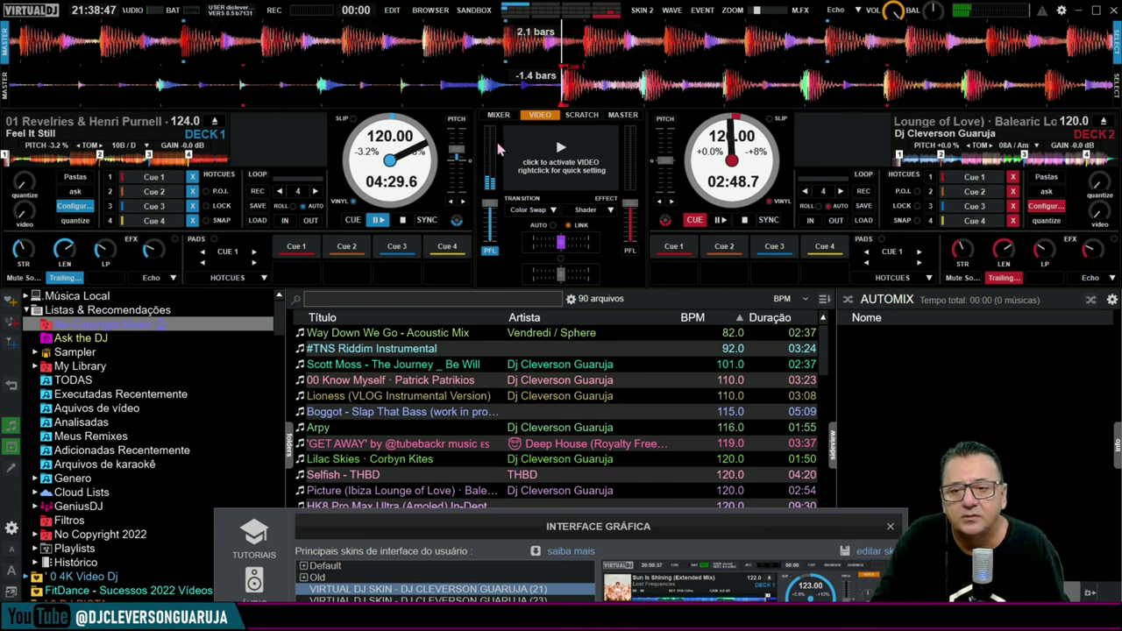
{"action": "left_click", "coordinate": [436, 12]}
{"action": "left_click", "coordinate": [438, 11]}
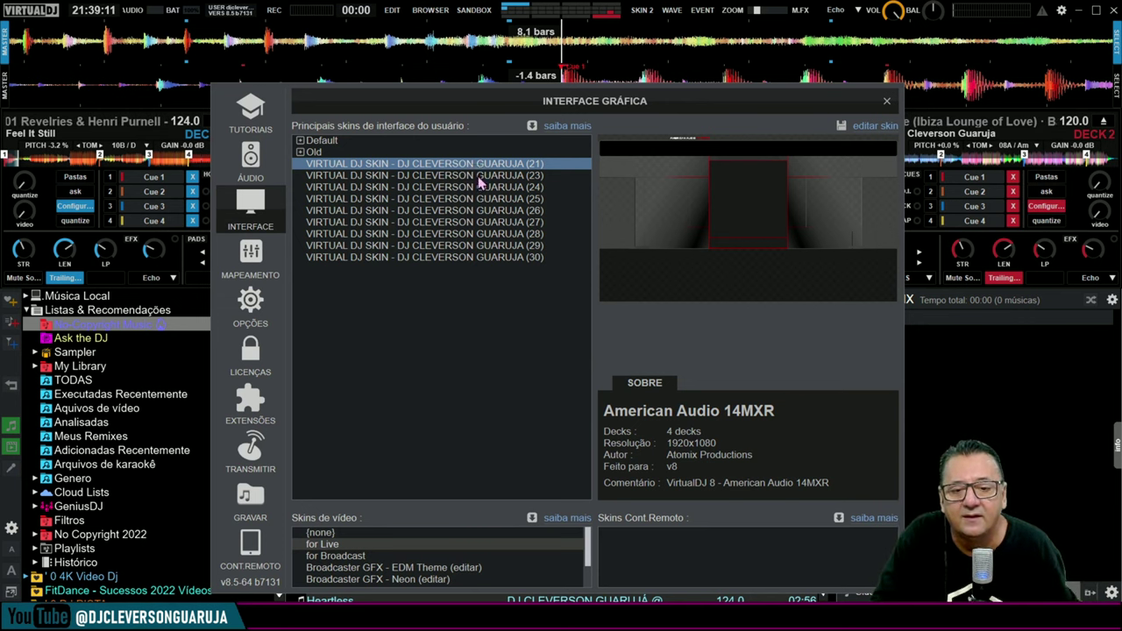
- Apply skin (23), with the settings window moved clear of the decks, and try its browser zoom on and off
{"action": "left_click", "coordinate": [480, 175]}
{"action": "left_click_drag", "start_coordinate": [568, 113], "coordinate": [570, 505]}
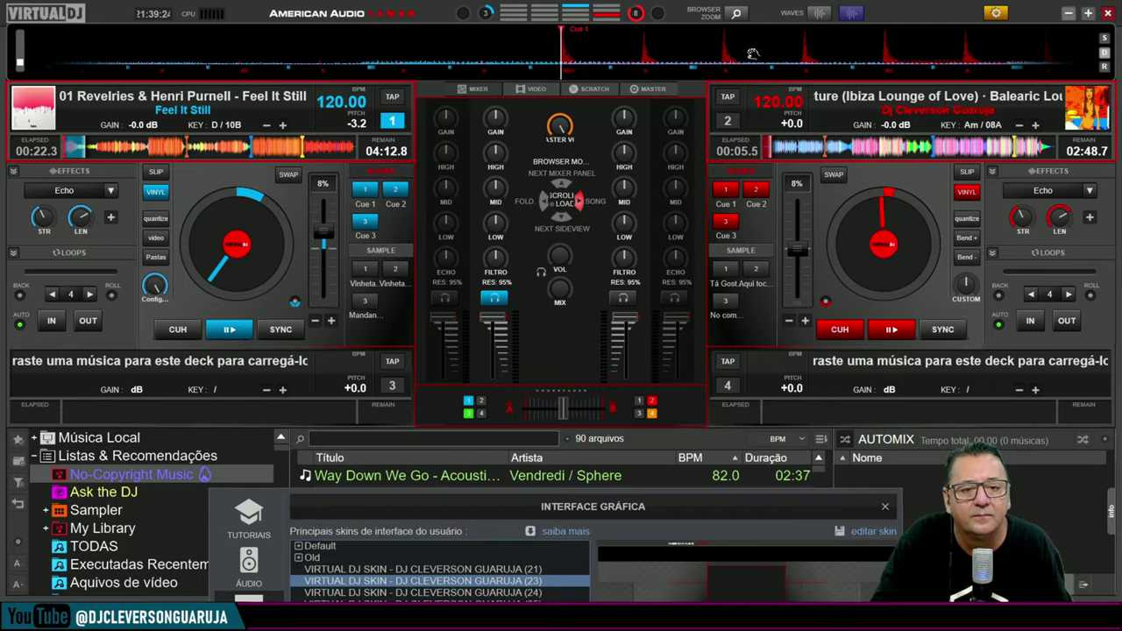
{"action": "left_click", "coordinate": [737, 13]}
{"action": "left_click", "coordinate": [736, 12]}
{"action": "left_click", "coordinate": [737, 13]}
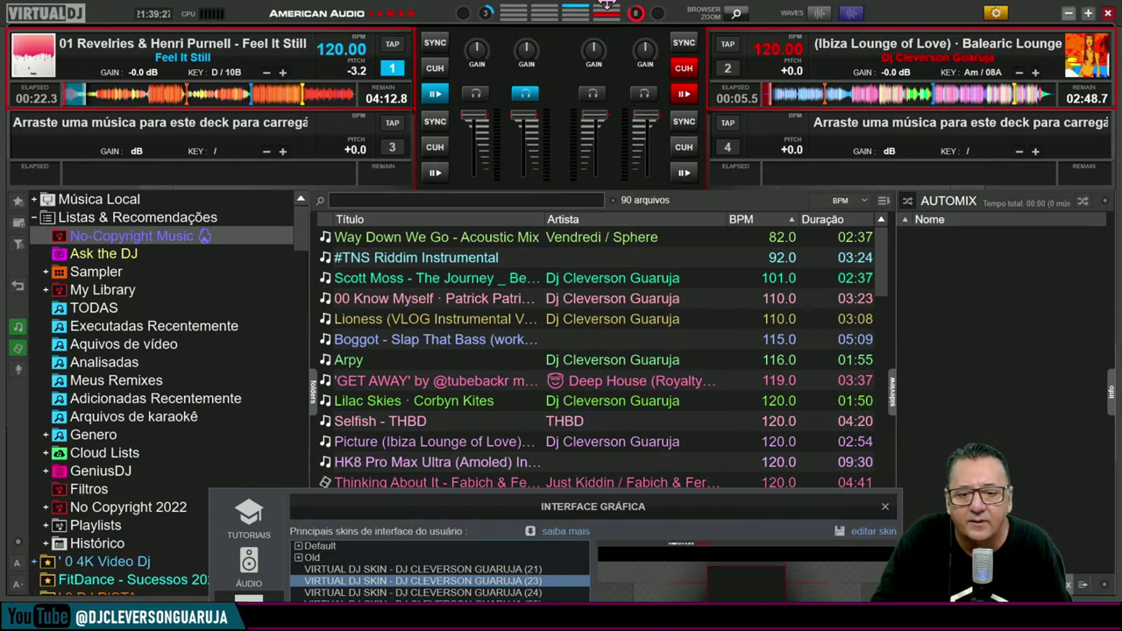
{"action": "left_click", "coordinate": [736, 12]}
- Review the waveform layout options of skin (23) and choose the Neutral waveform colour
{"action": "left_click", "coordinate": [850, 13]}
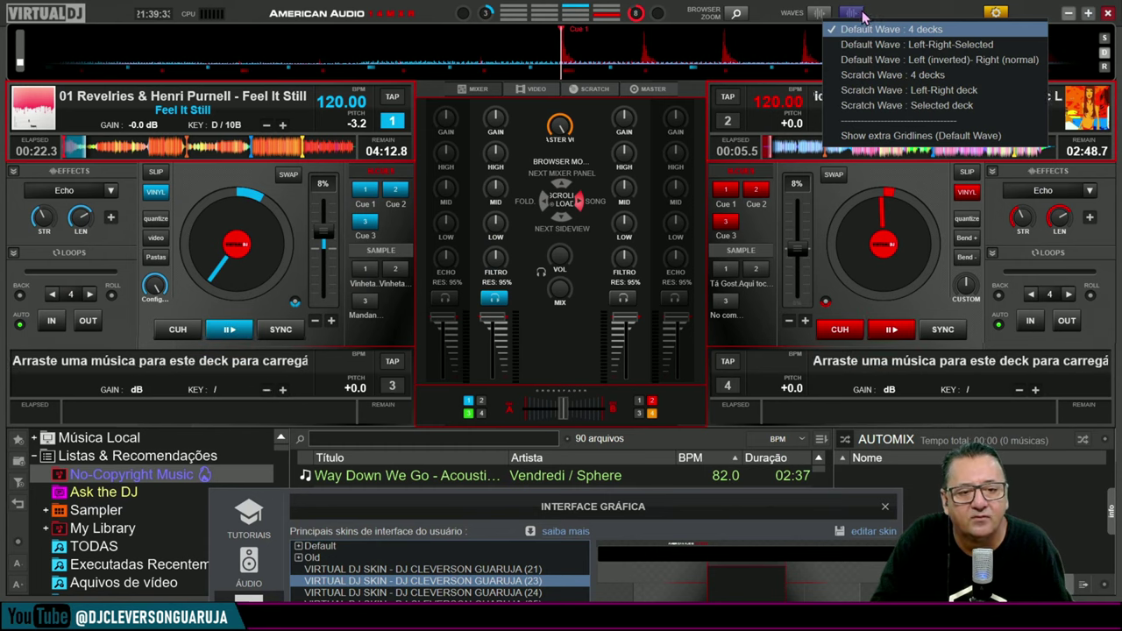
{"action": "left_click", "coordinate": [864, 15]}
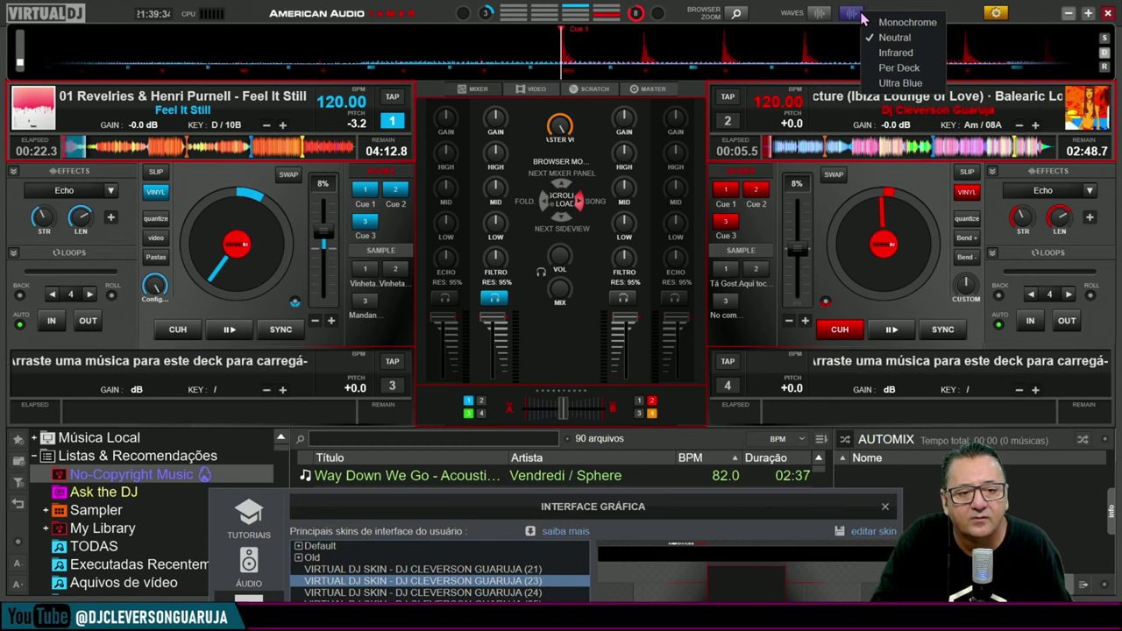
{"action": "left_click", "coordinate": [908, 38]}
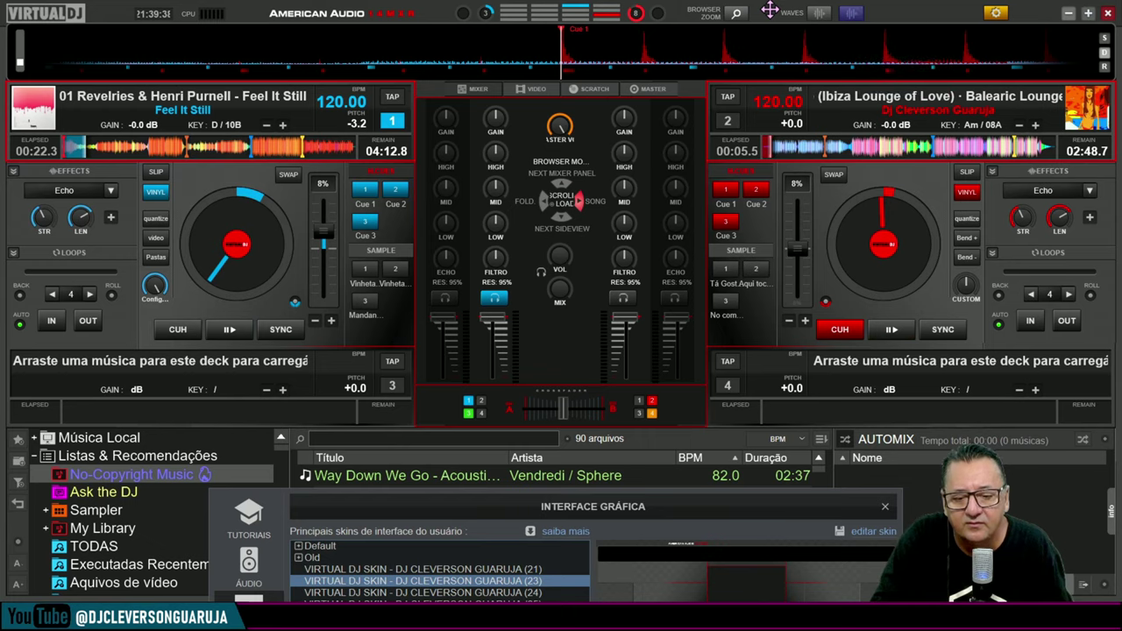
- Apply skin (24) and test it by playing deck 1 and jumping to its second hot cue
{"action": "left_click_drag", "start_coordinate": [615, 514], "coordinate": [610, 64]}
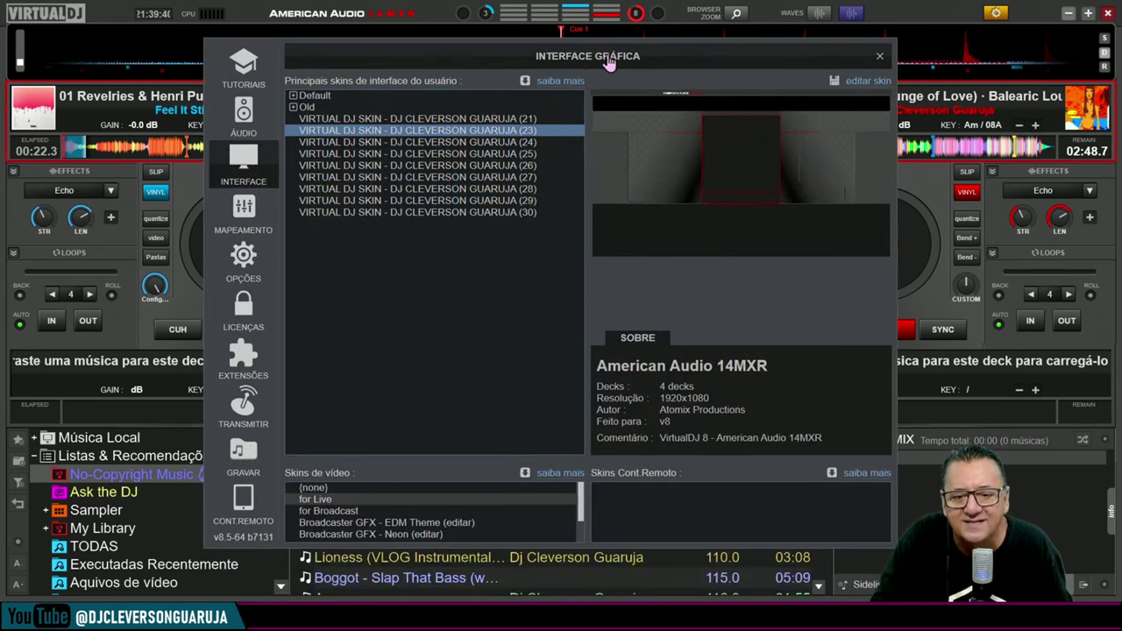
{"action": "left_click", "coordinate": [508, 142]}
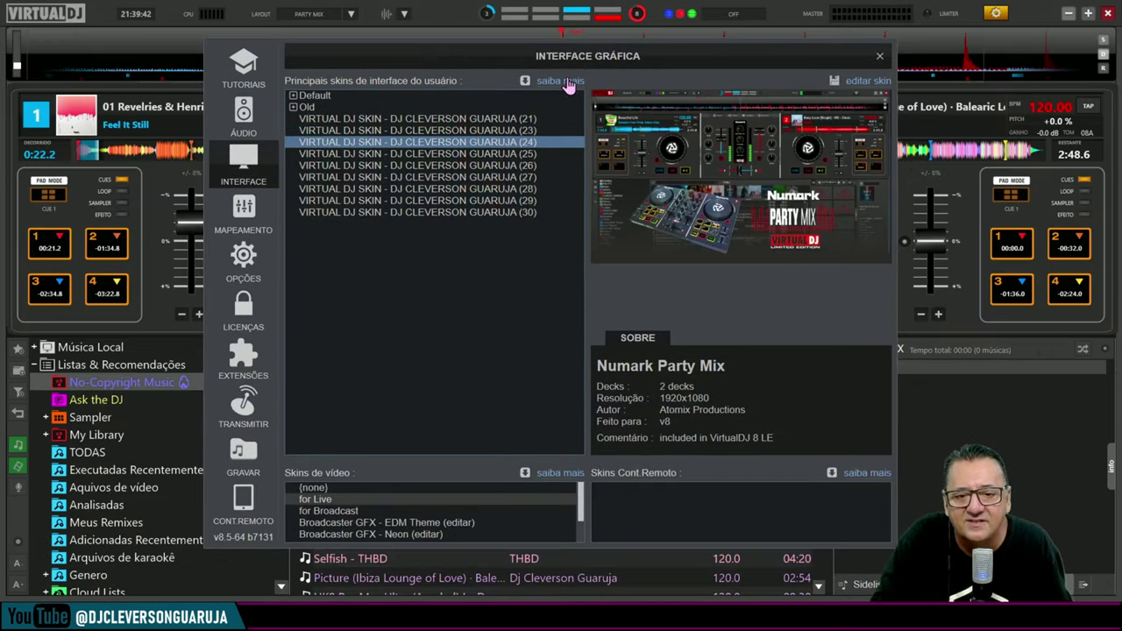
{"action": "left_click_drag", "start_coordinate": [588, 70], "coordinate": [606, 133]}
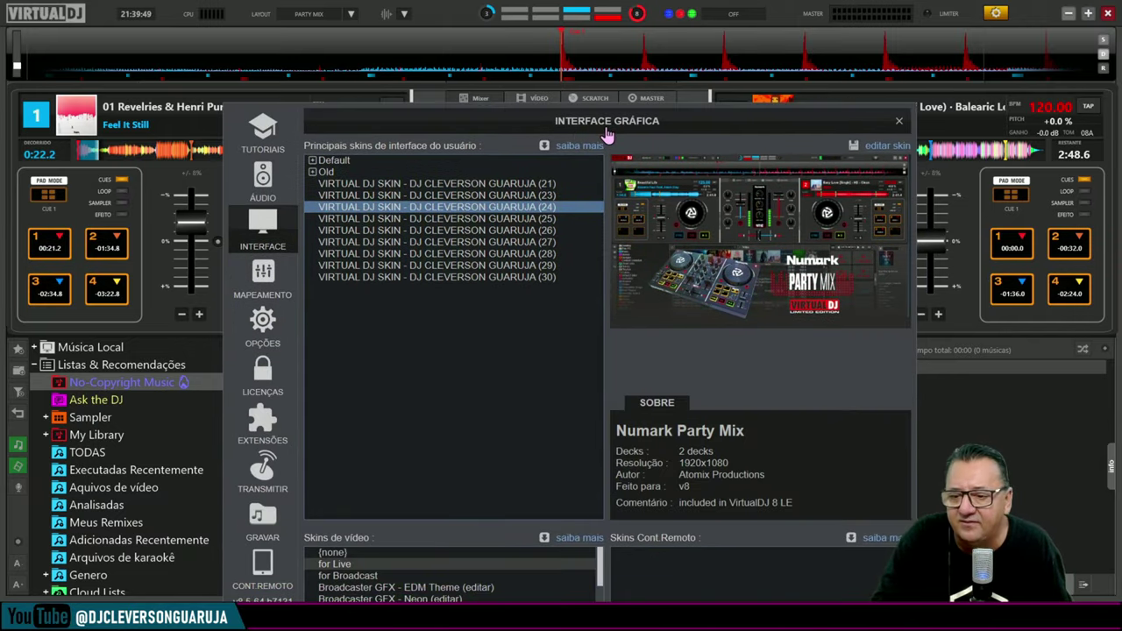
{"action": "left_click_drag", "start_coordinate": [607, 133], "coordinate": [576, 417]}
{"action": "left_click", "coordinate": [359, 304]}
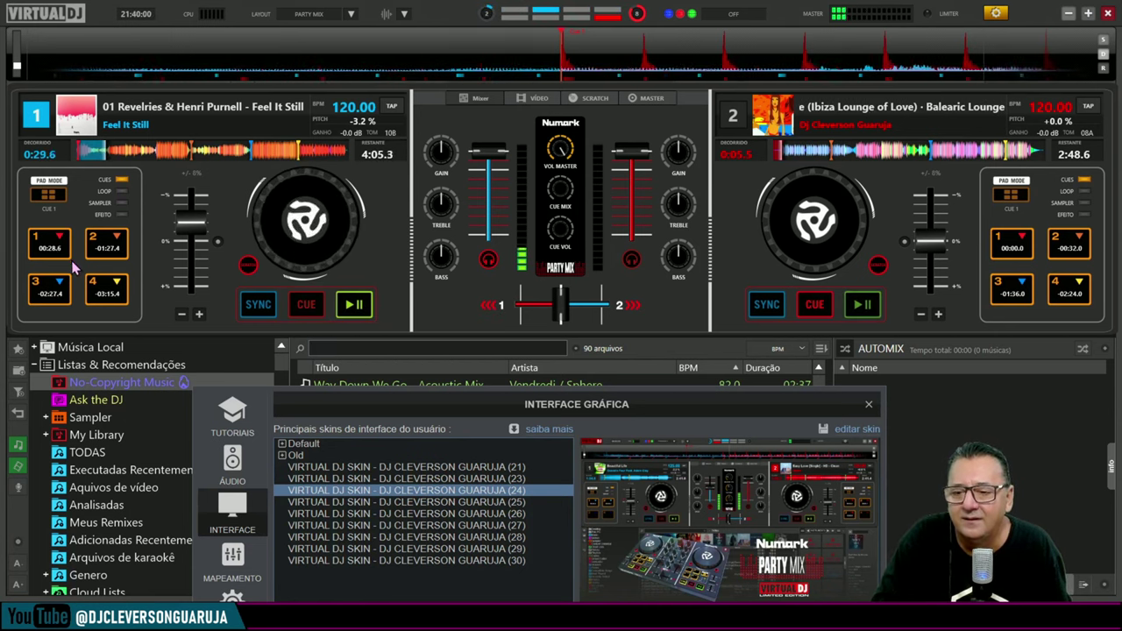
{"action": "left_click", "coordinate": [106, 243]}
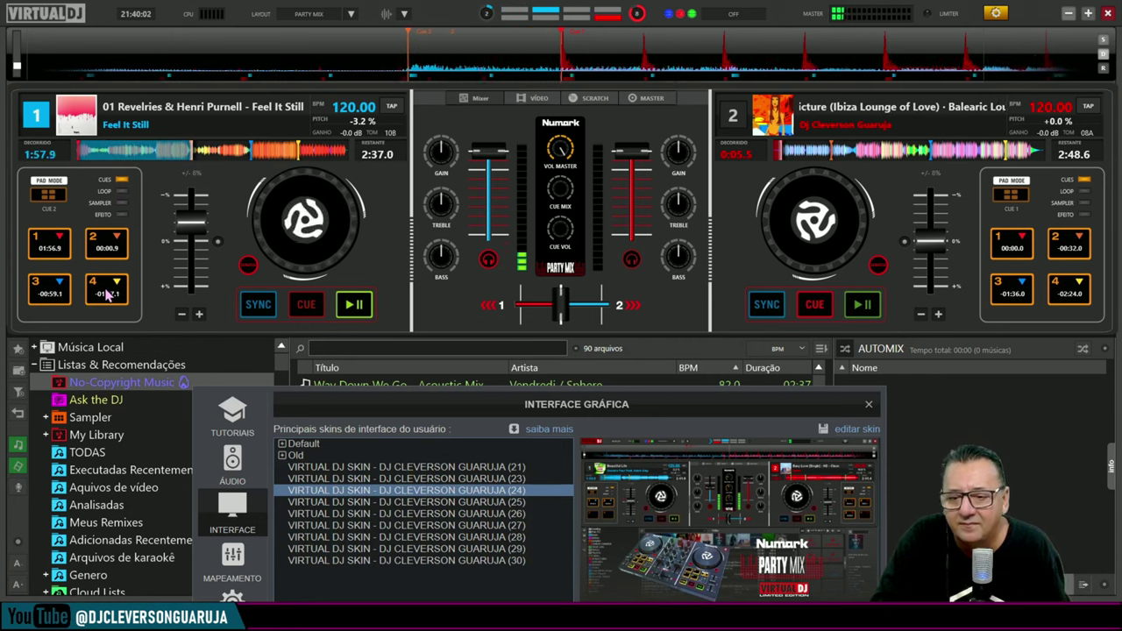
- Apply skin (25), preview its Controller+Video layout and return to the Controller layout
{"action": "left_click_drag", "start_coordinate": [512, 410], "coordinate": [567, 169]}
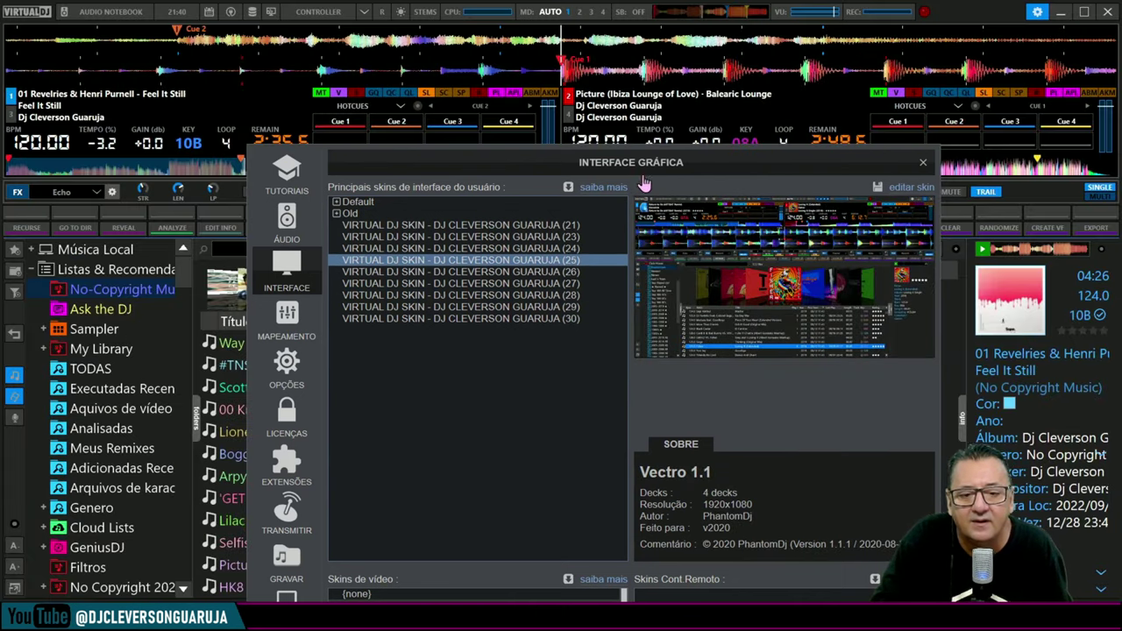
{"action": "left_click_drag", "start_coordinate": [659, 123], "coordinate": [622, 492]}
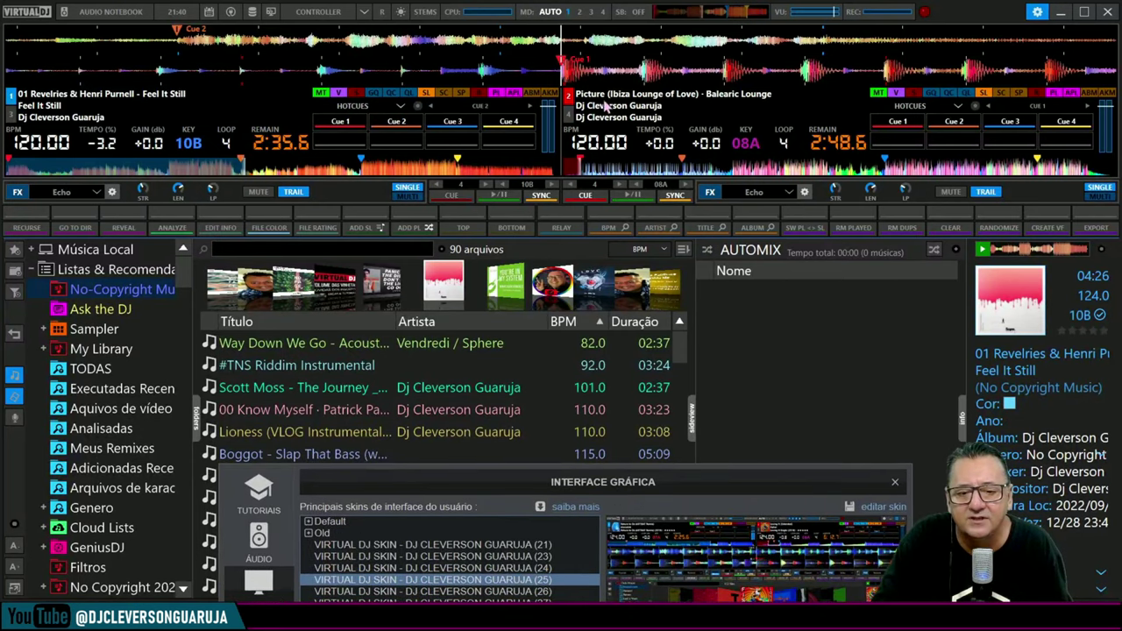
{"action": "left_click", "coordinate": [363, 12]}
{"action": "left_click", "coordinate": [391, 35]}
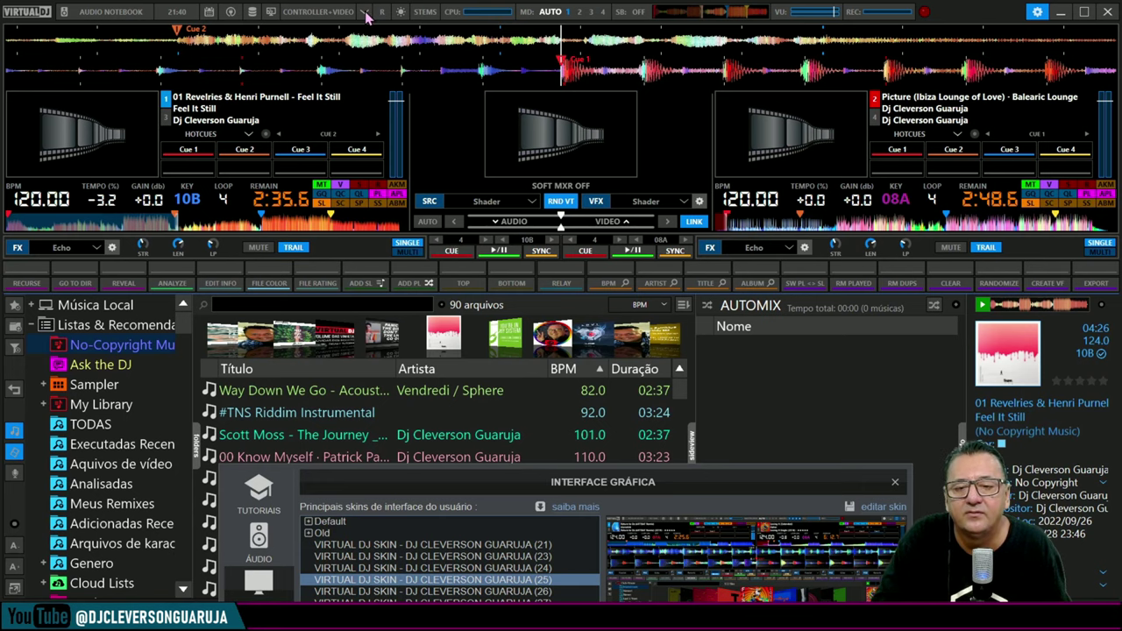
{"action": "left_click", "coordinate": [365, 13]}
{"action": "left_click", "coordinate": [394, 23]}
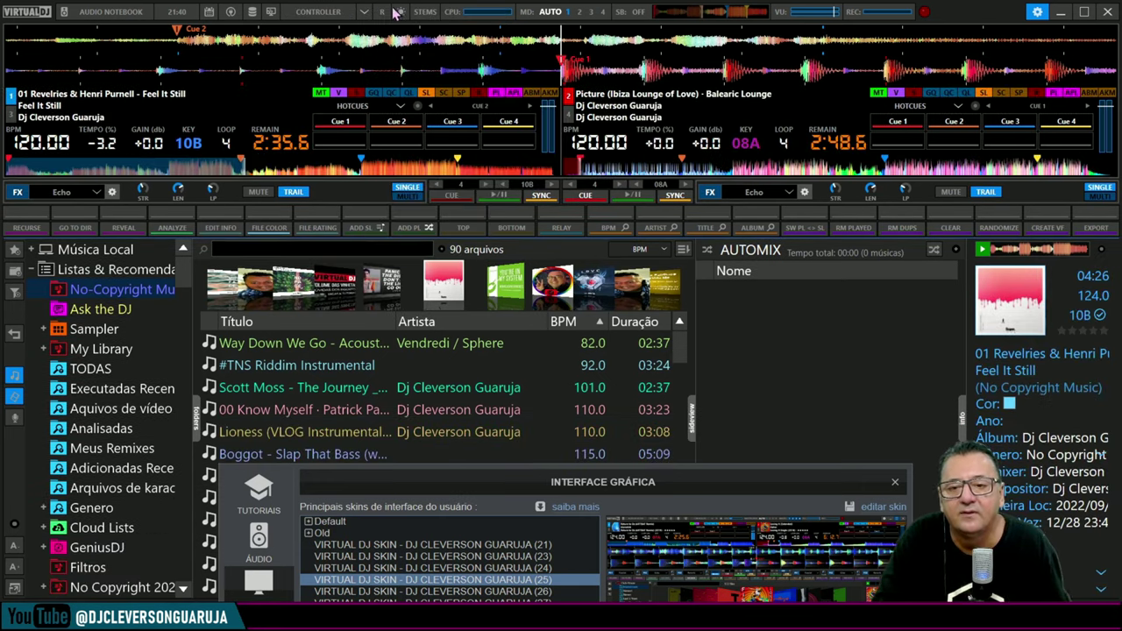
- Cycle skin (25) through its brightness modes, including the light theme, and return to the dark theme
{"action": "left_click", "coordinate": [401, 12]}
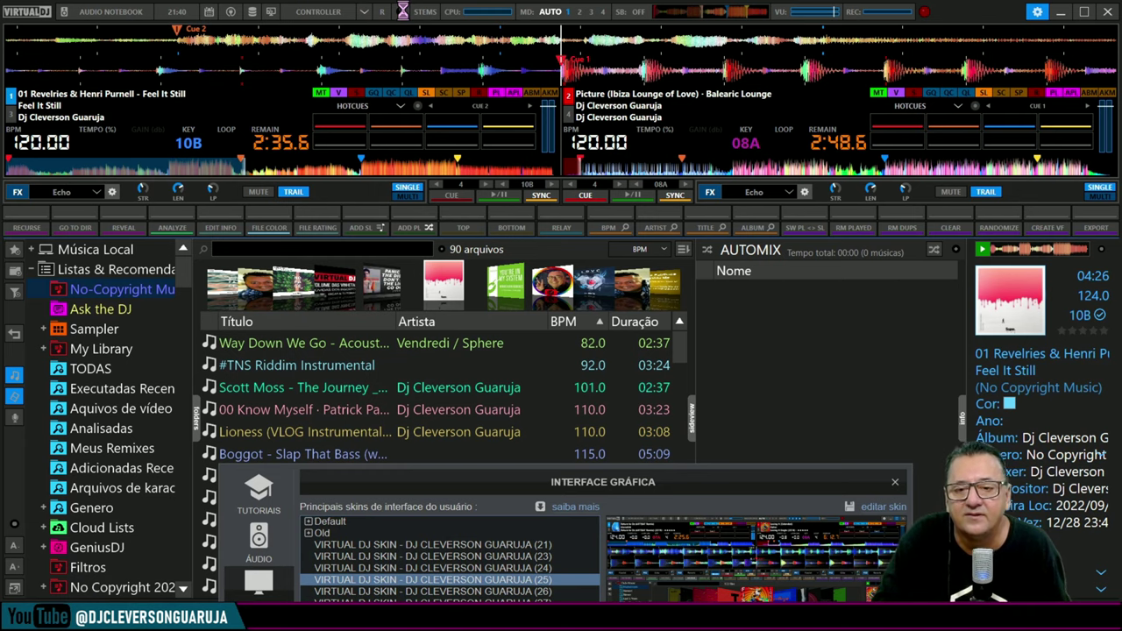
{"action": "left_click", "coordinate": [401, 13]}
{"action": "left_click", "coordinate": [402, 12]}
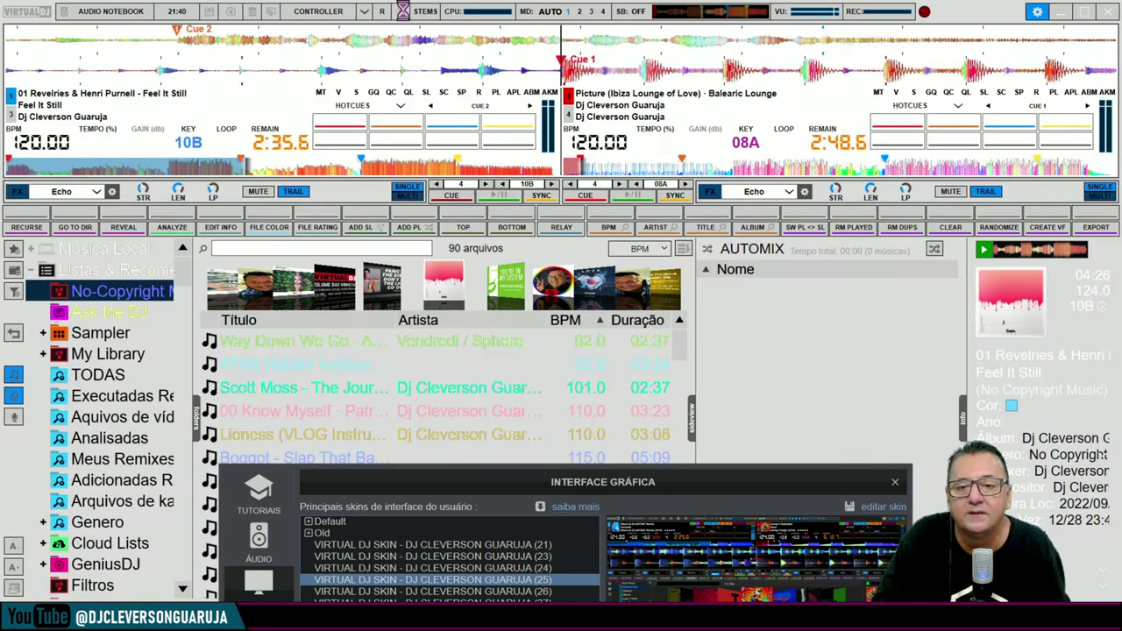
{"action": "left_click", "coordinate": [402, 13]}
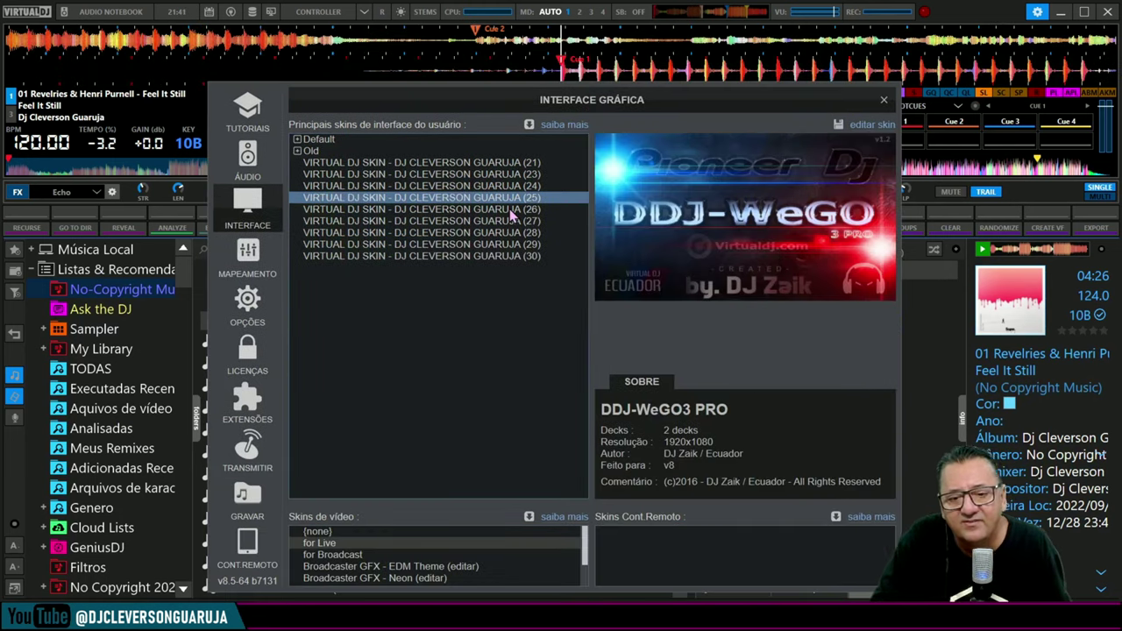
- Apply skin (26), with the settings window moved off the decks, and test the cue and playback controls of deck 1
{"action": "left_click", "coordinate": [512, 213]}
{"action": "left_click_drag", "start_coordinate": [648, 107], "coordinate": [630, 330]}
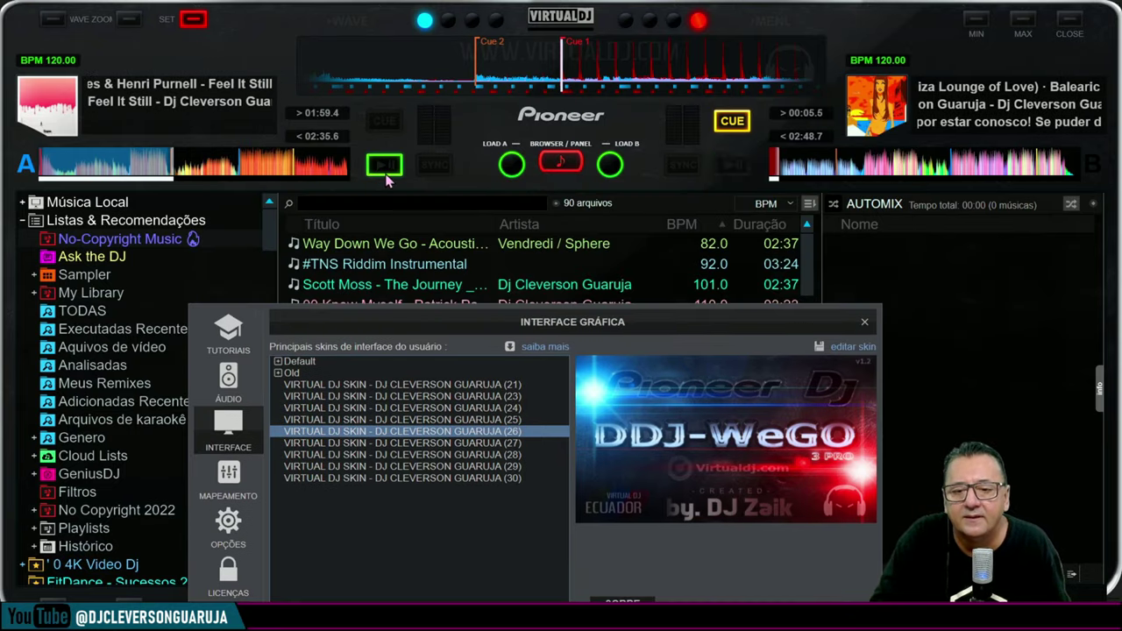
{"action": "left_click", "coordinate": [386, 123]}
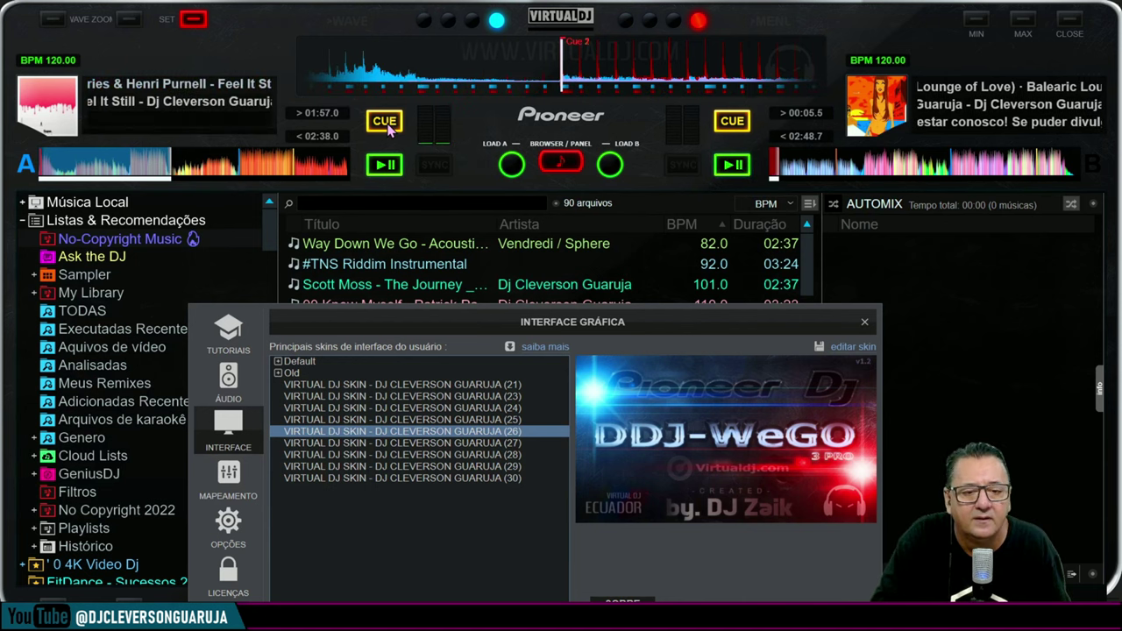
{"action": "left_click", "coordinate": [395, 174]}
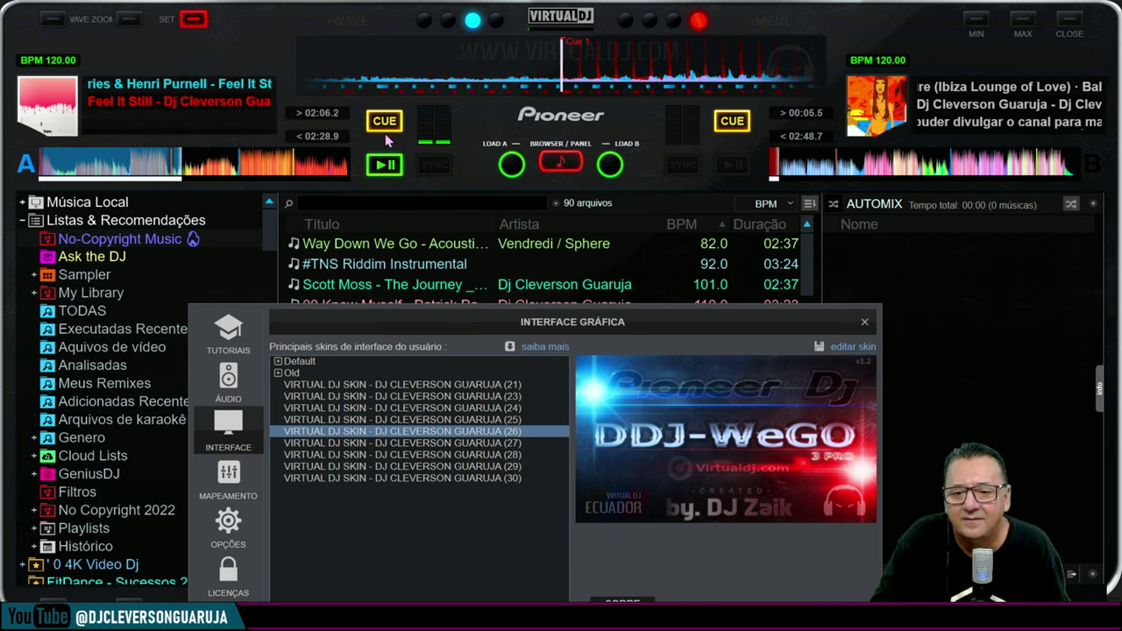
- Apply skin (27) and start playback on the second deck to test it
{"action": "left_click_drag", "start_coordinate": [496, 334], "coordinate": [491, 57]}
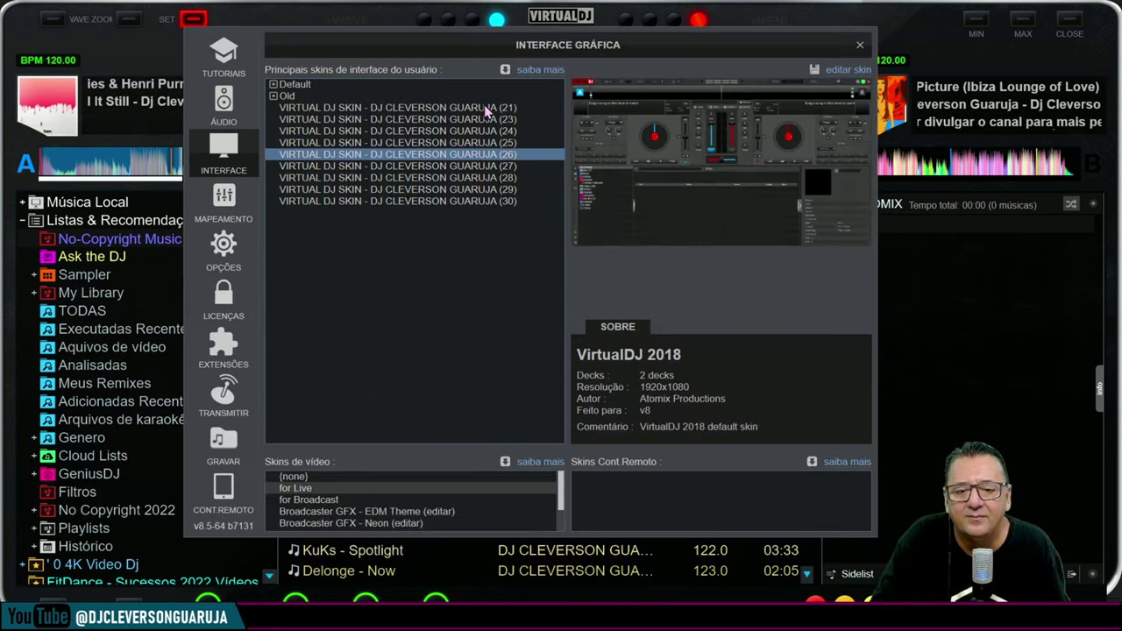
{"action": "left_click", "coordinate": [496, 166]}
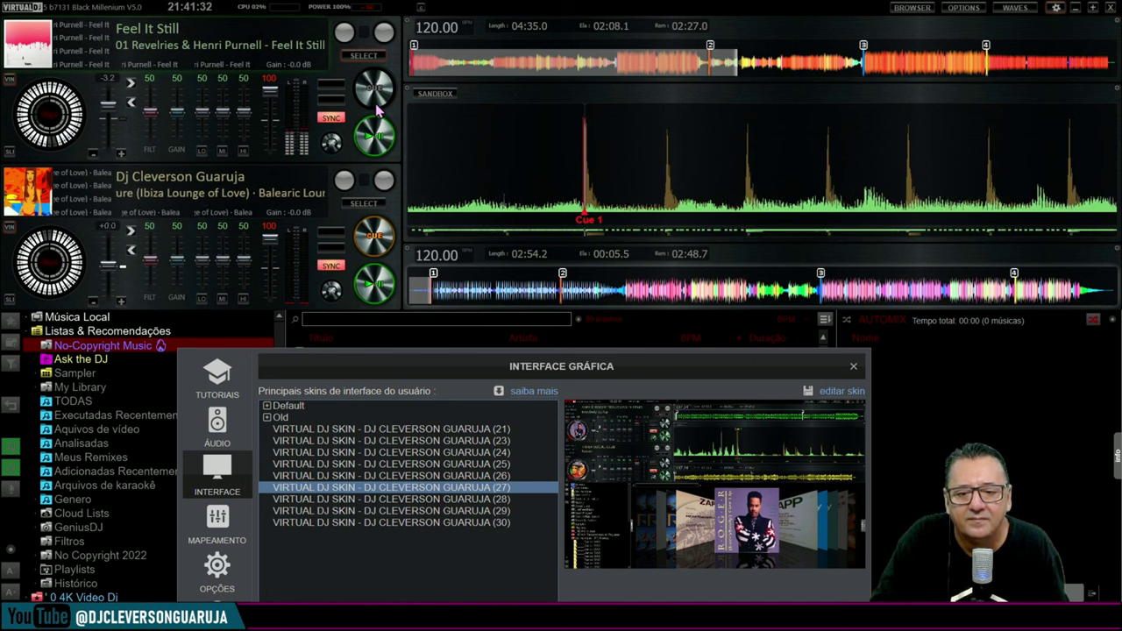
{"action": "left_click", "coordinate": [380, 279]}
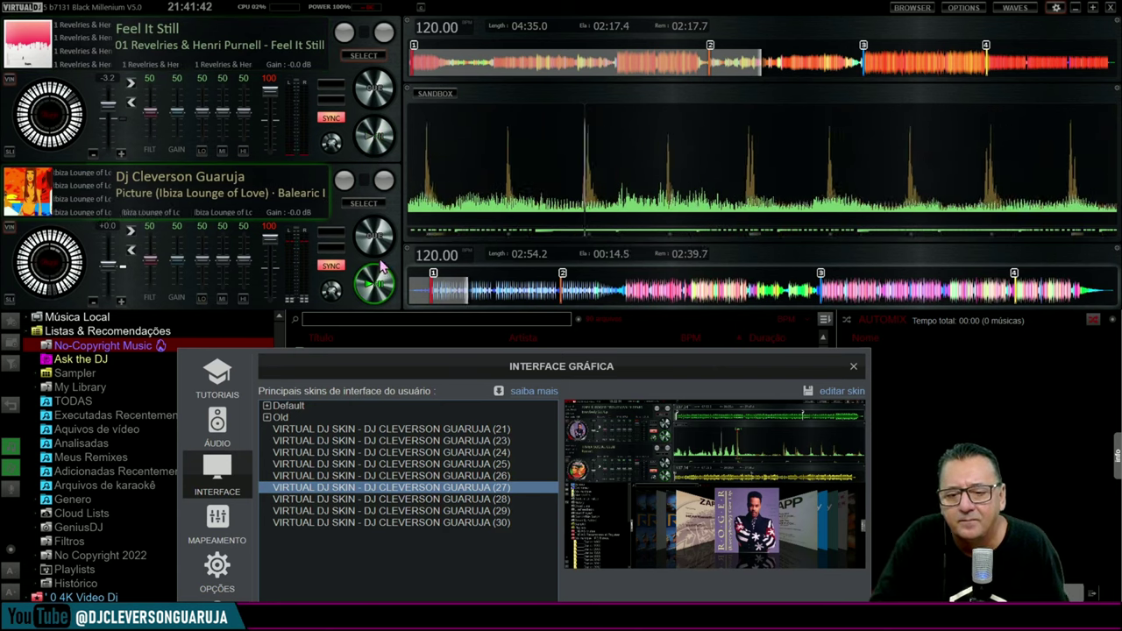
- Bring the full skin list back into view and apply the one-deck minimal skin (28)
{"action": "left_click_drag", "start_coordinate": [456, 367], "coordinate": [483, 15]}
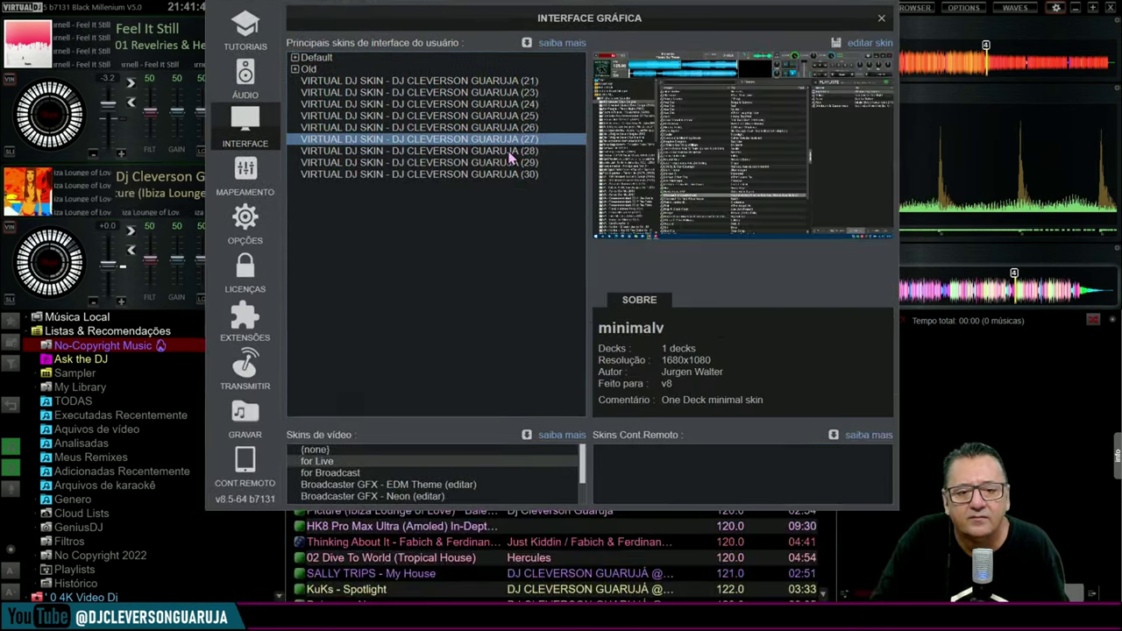
{"action": "left_click", "coordinate": [509, 152]}
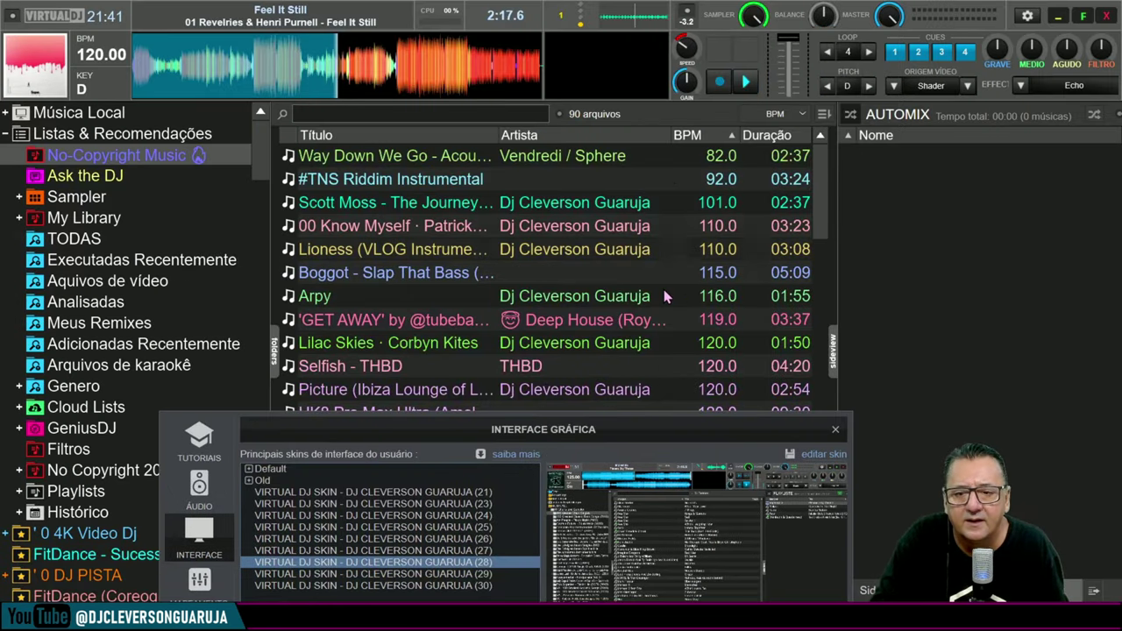
- Bring the full skin list back into view, apply skin (29) and show its details
{"action": "left_click_drag", "start_coordinate": [637, 450], "coordinate": [678, 443]}
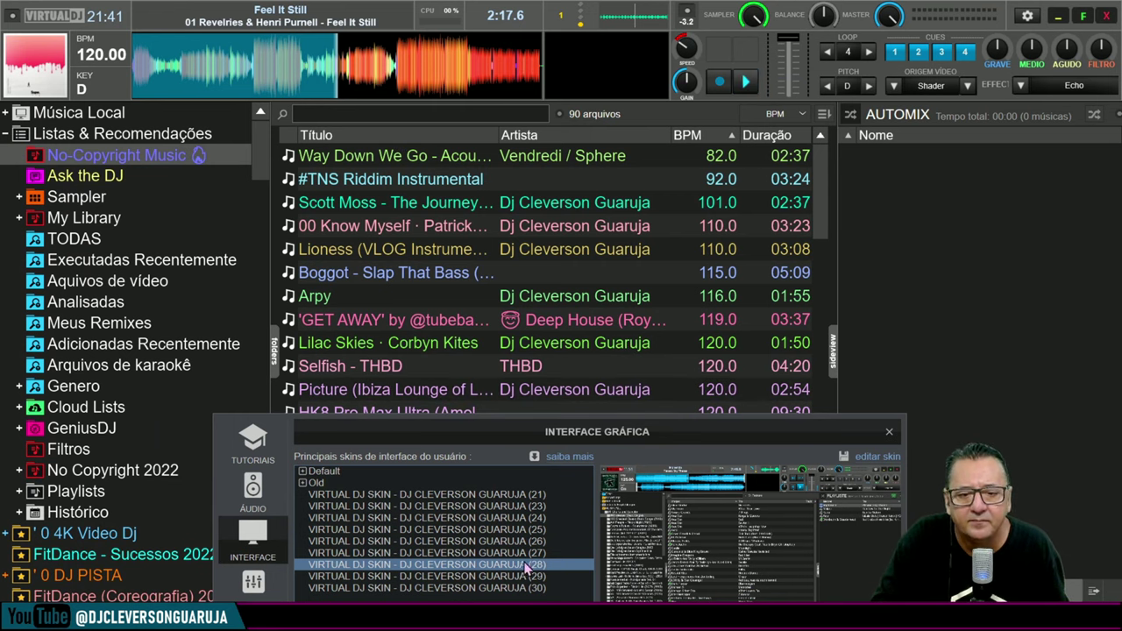
{"action": "left_click_drag", "start_coordinate": [595, 443], "coordinate": [576, 97]}
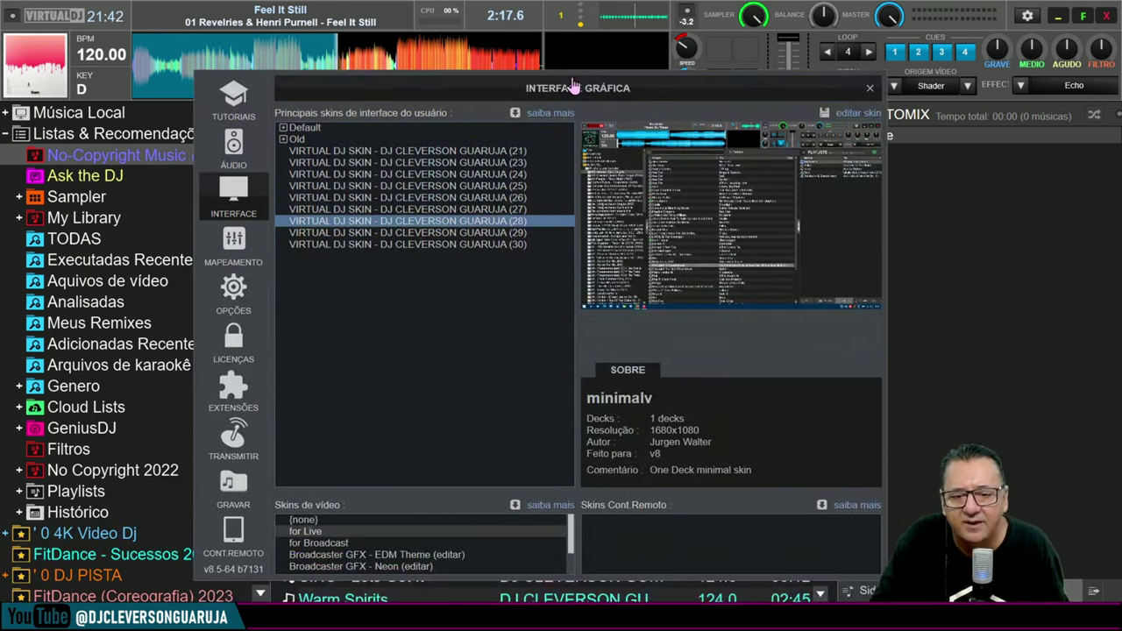
{"action": "left_click", "coordinate": [478, 234]}
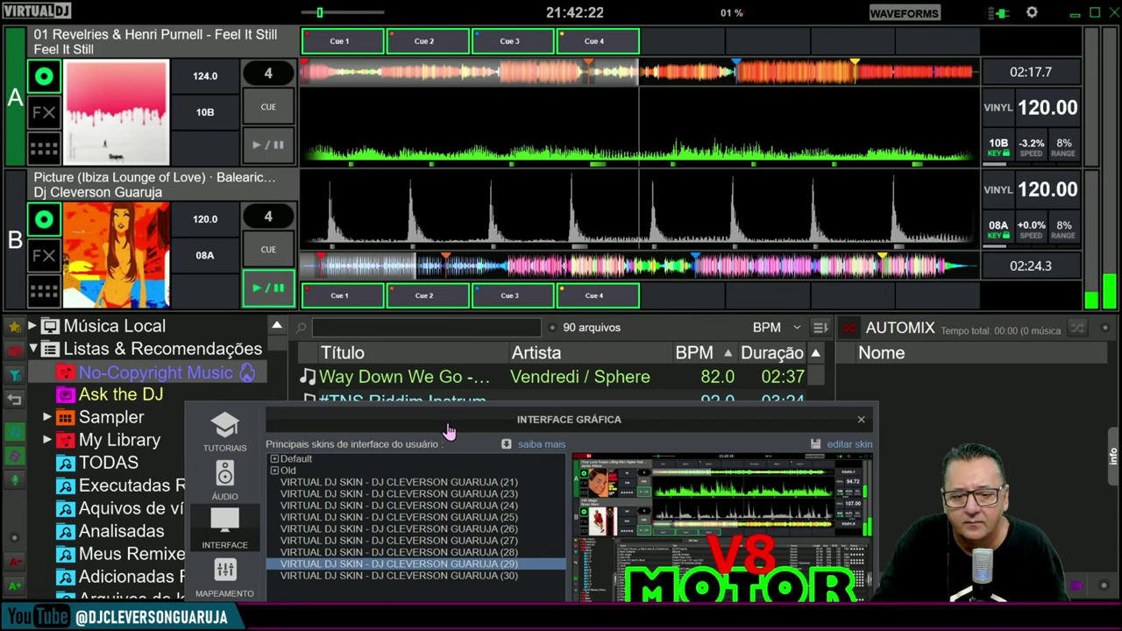
{"action": "left_click_drag", "start_coordinate": [463, 414], "coordinate": [483, 114]}
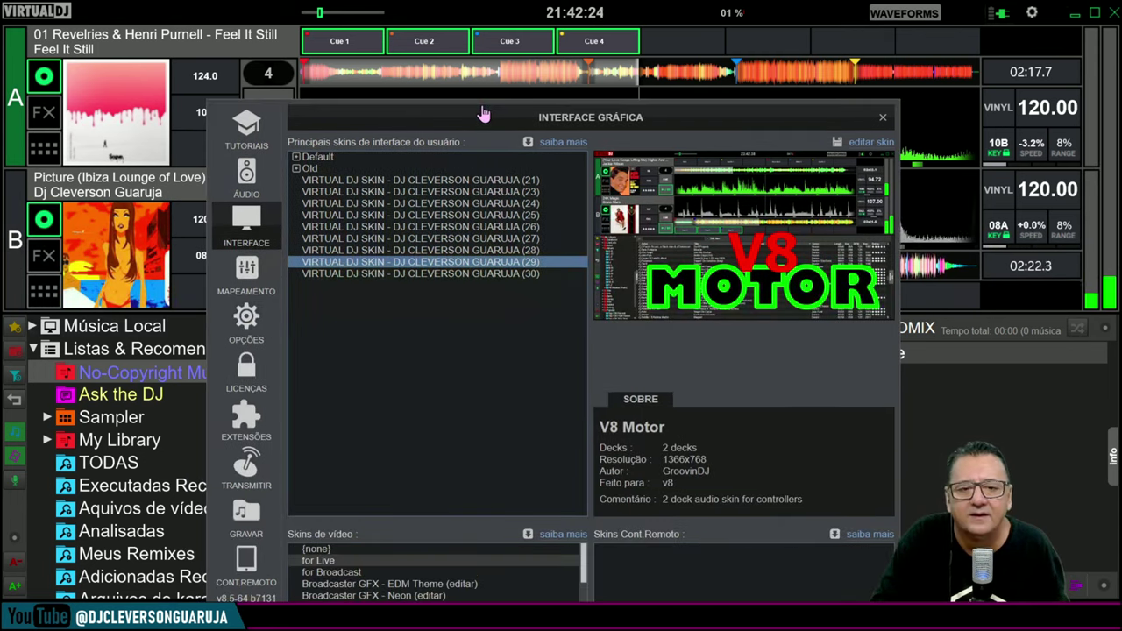
- Try skin (29)'s Inverted wave and Horizontal scratch wave displays with the decks uncovered, and return to Default wave
{"action": "left_click", "coordinate": [912, 12]}
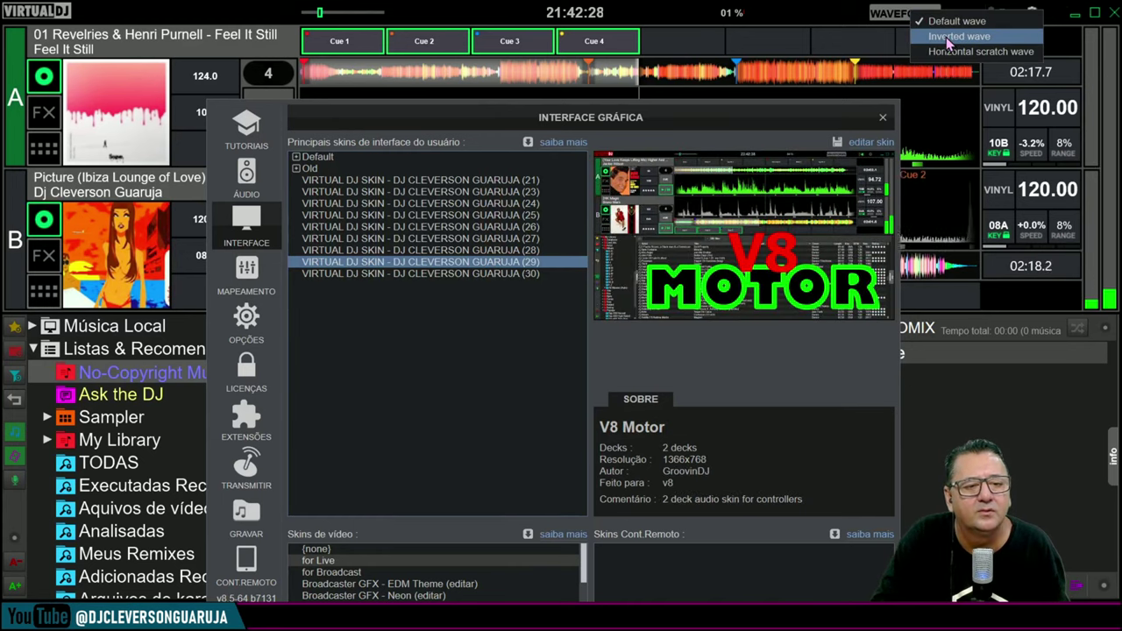
{"action": "left_click", "coordinate": [946, 36]}
{"action": "left_click_drag", "start_coordinate": [757, 121], "coordinate": [745, 327]}
{"action": "left_click", "coordinate": [912, 13]}
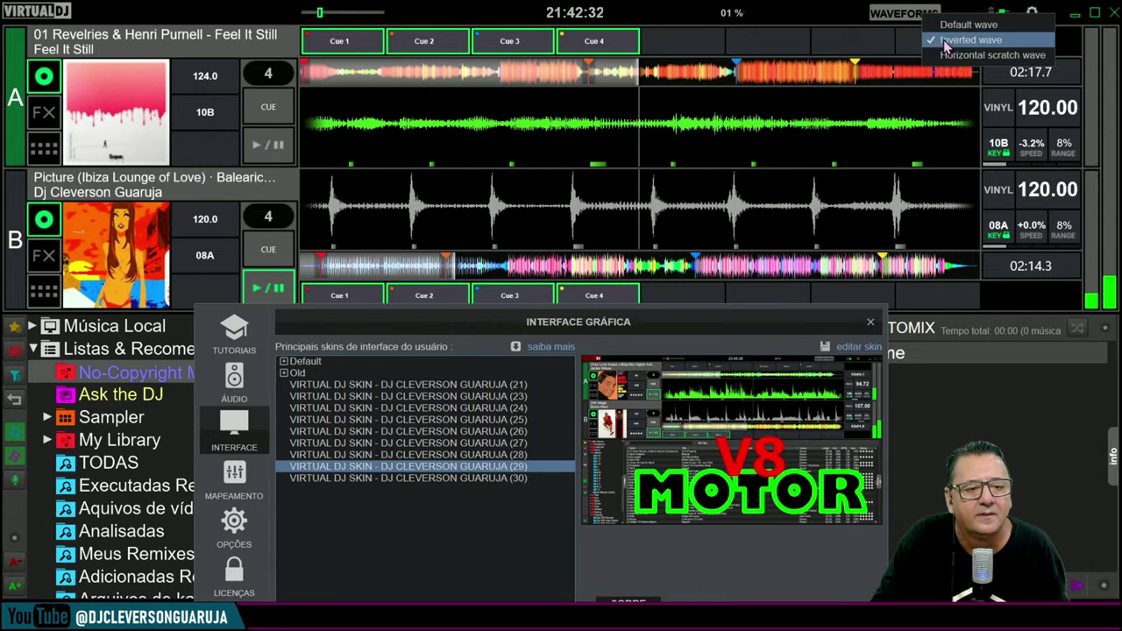
{"action": "left_click", "coordinate": [954, 59]}
{"action": "left_click", "coordinate": [912, 13]}
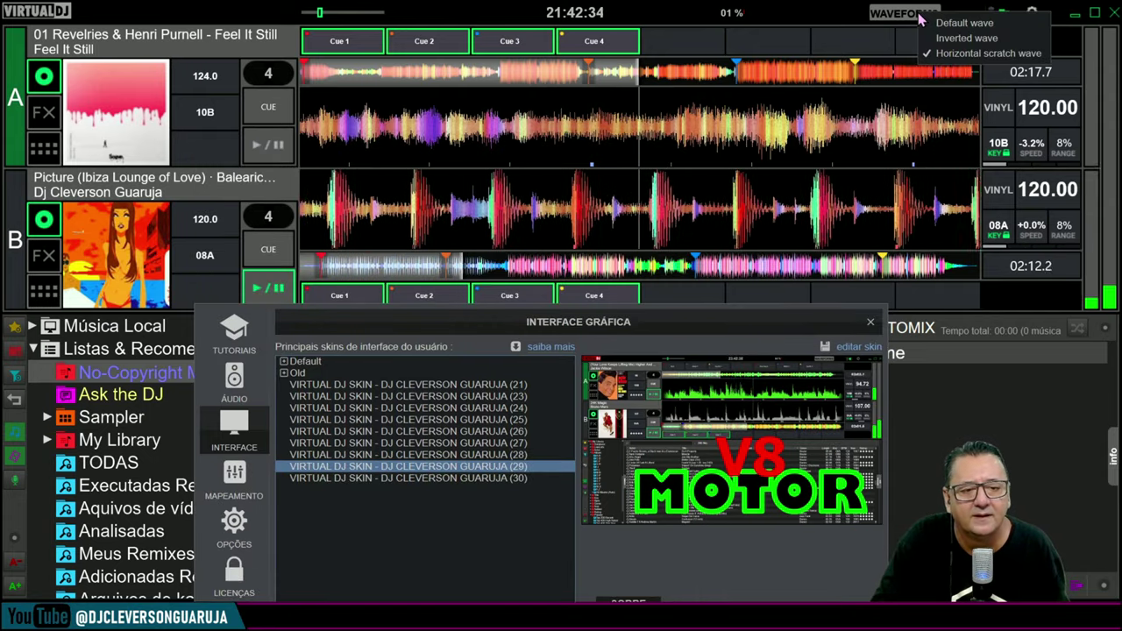
{"action": "left_click", "coordinate": [944, 38]}
{"action": "left_click", "coordinate": [912, 13]}
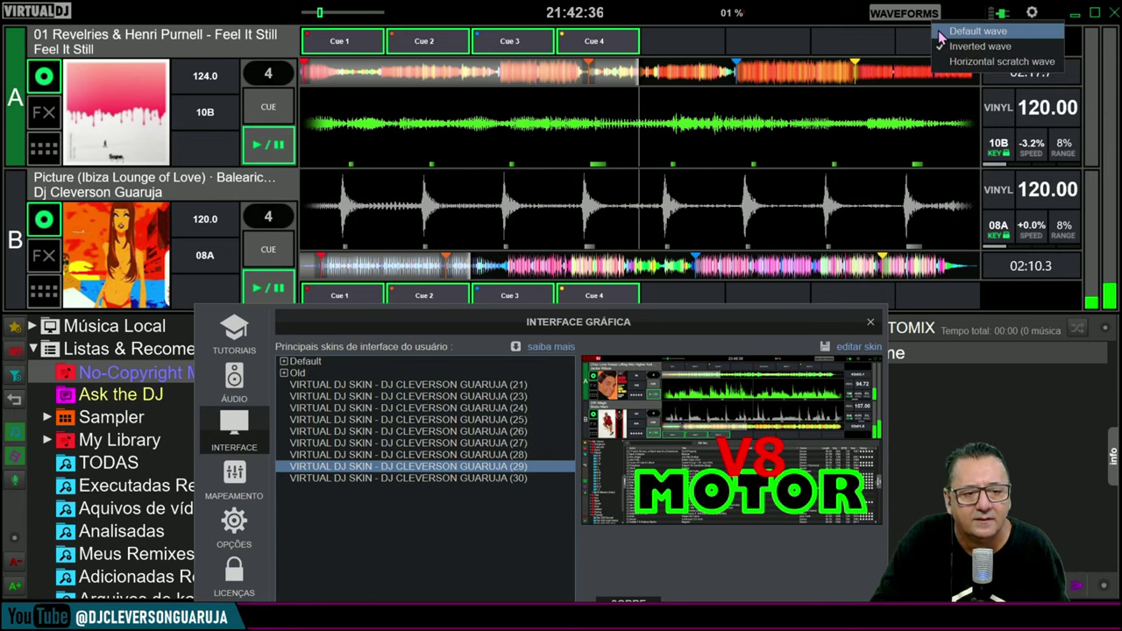
{"action": "left_click", "coordinate": [957, 23]}
- Apply skin (30) and move the settings window below the waveforms to uncover both decks
{"action": "left_click_drag", "start_coordinate": [698, 338], "coordinate": [645, 383]}
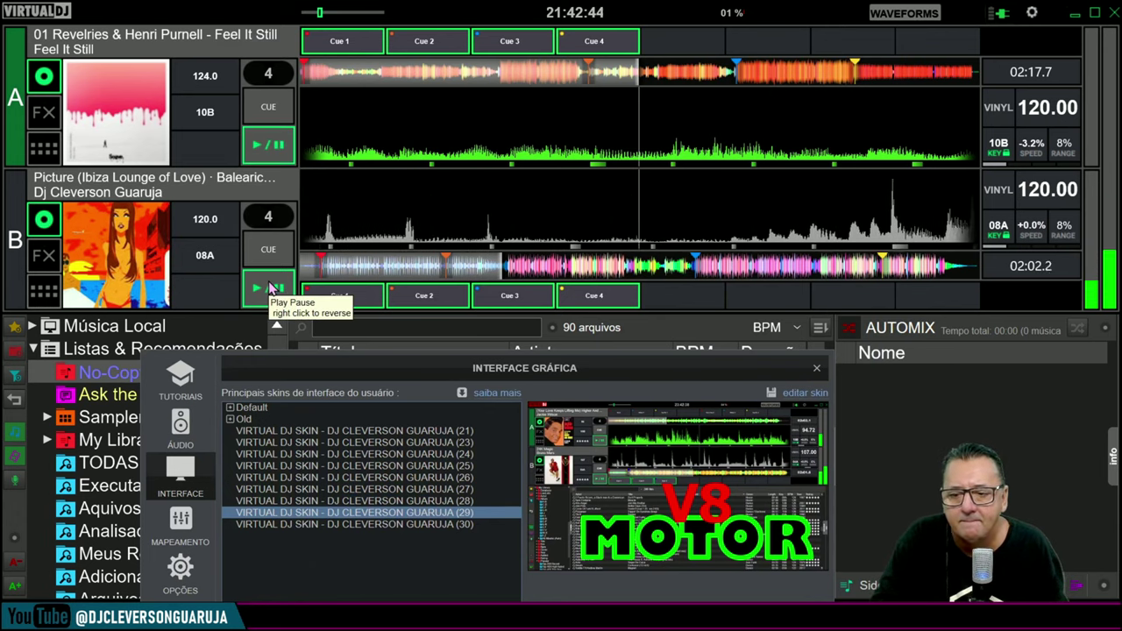
{"action": "left_click_drag", "start_coordinate": [415, 362], "coordinate": [561, 19]}
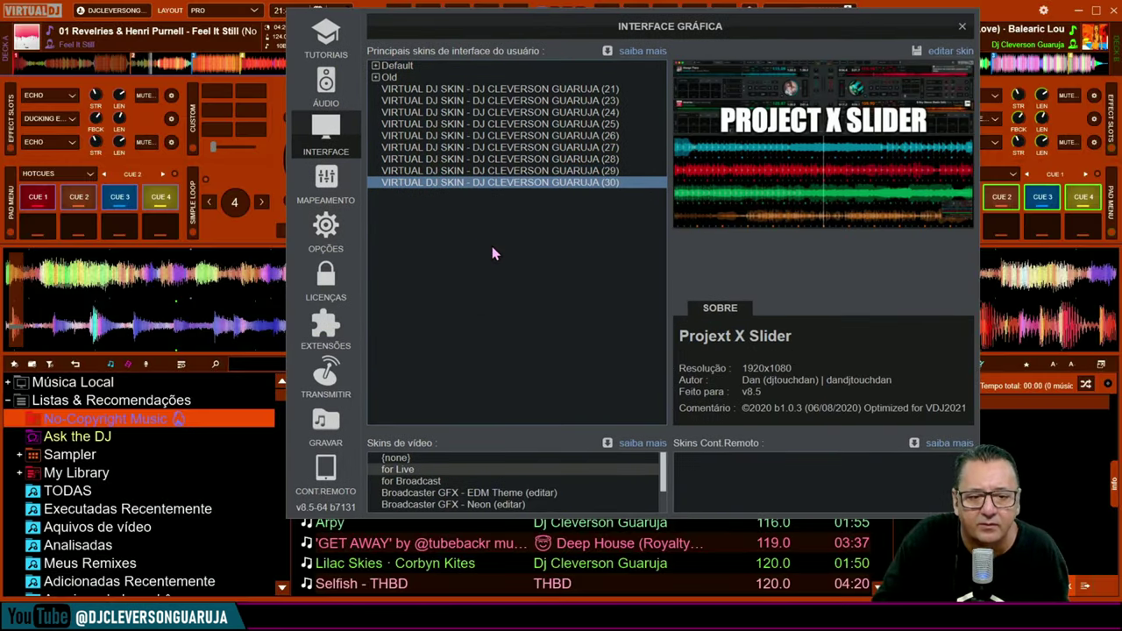
{"action": "left_click_drag", "start_coordinate": [783, 34], "coordinate": [725, 385]}
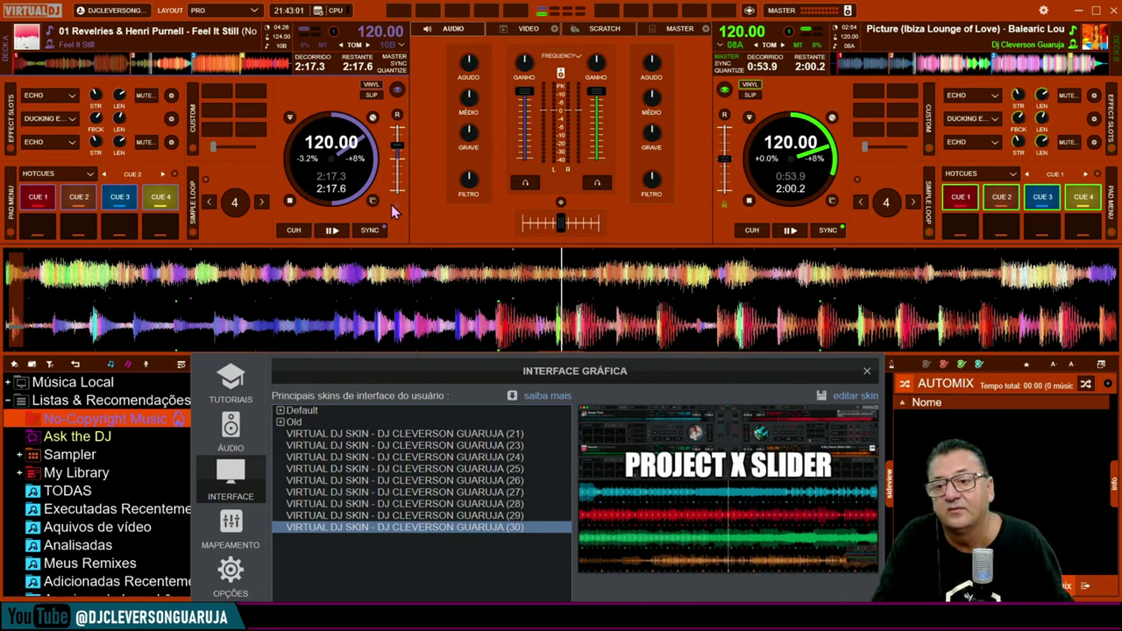
- Try the Default and Daylight colour themes on skin (30)
{"action": "left_click", "coordinate": [253, 12]}
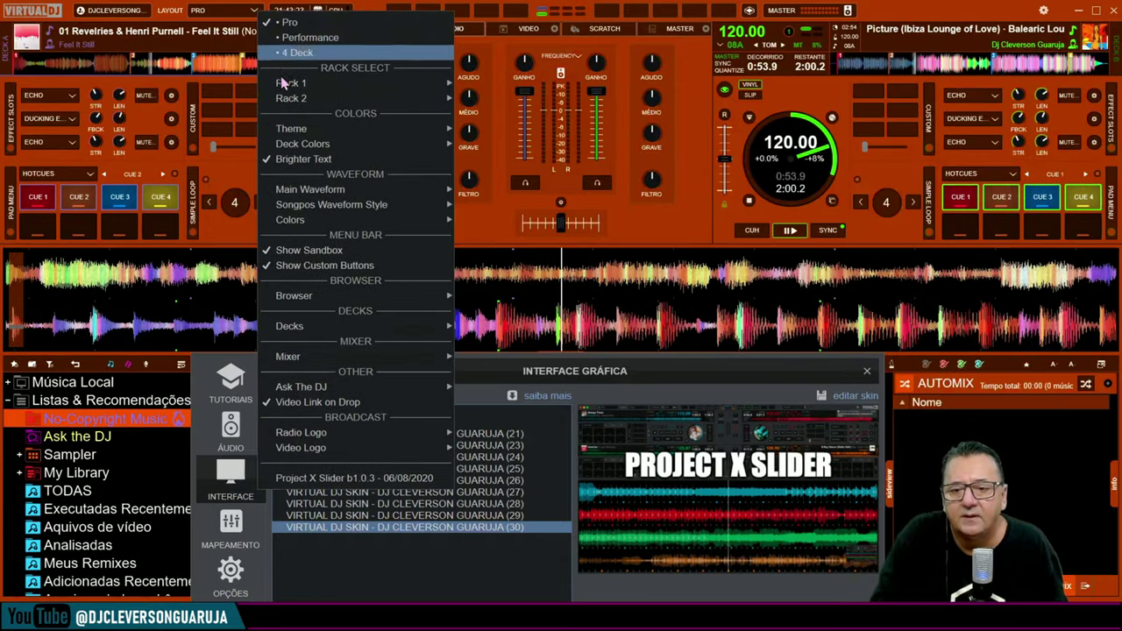
{"action": "mouse_move", "coordinate": [308, 127]}
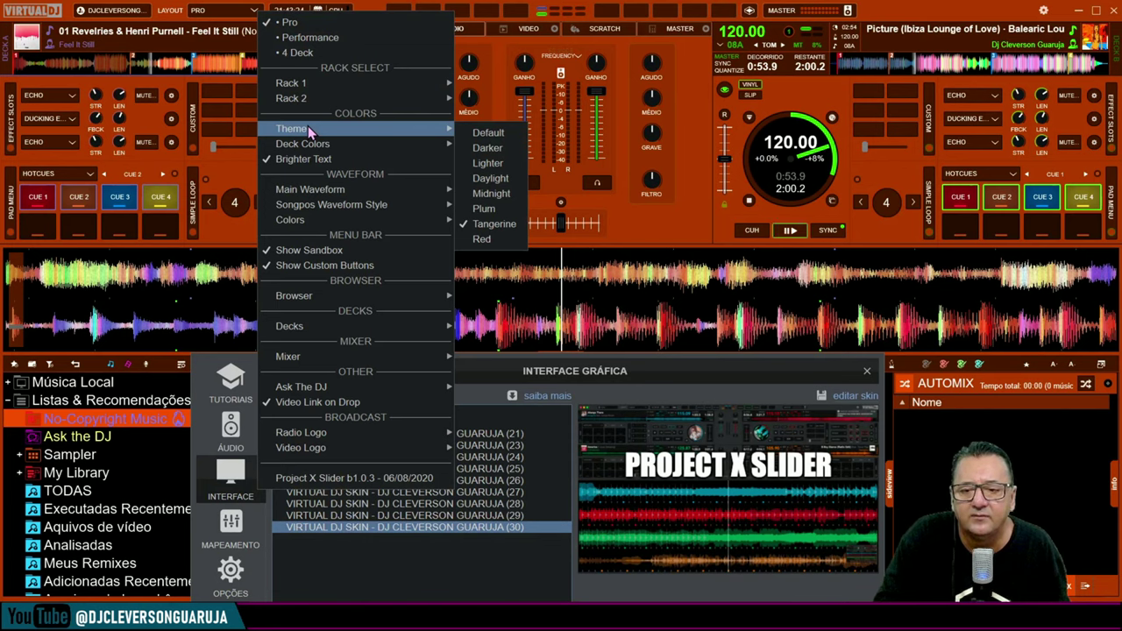
{"action": "left_click", "coordinate": [488, 133]}
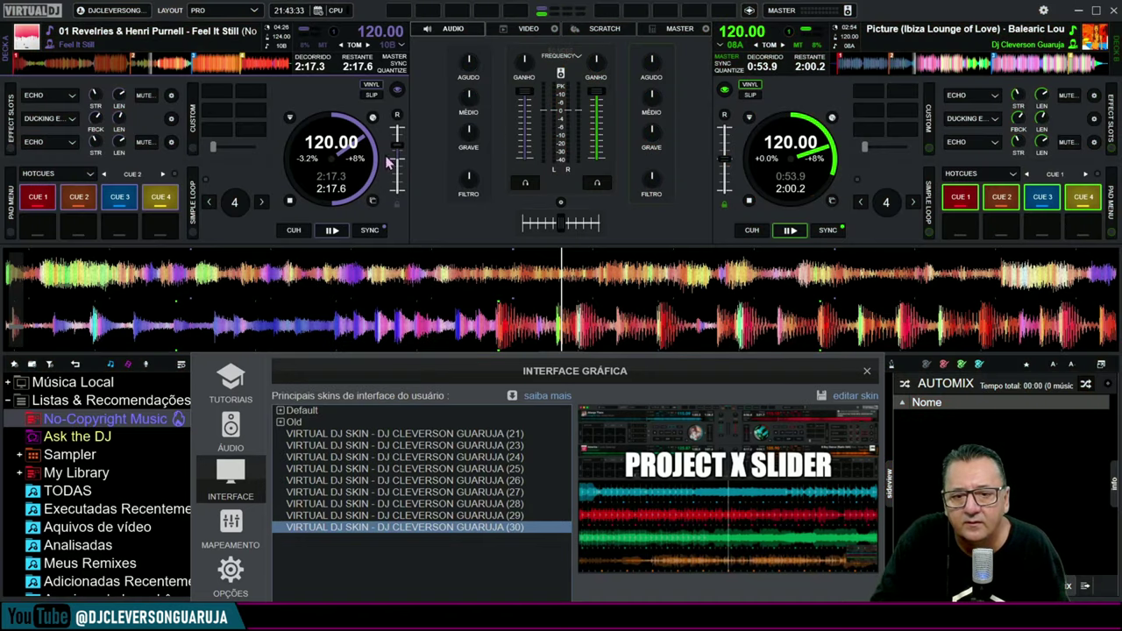
{"action": "left_click", "coordinate": [256, 12]}
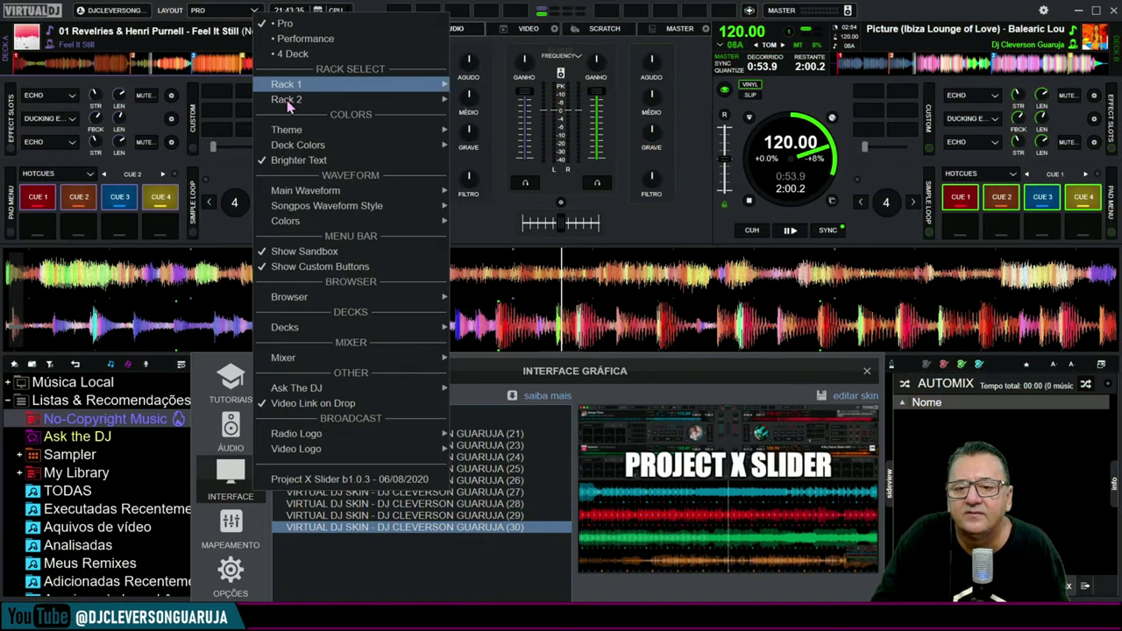
{"action": "mouse_move", "coordinate": [363, 132]}
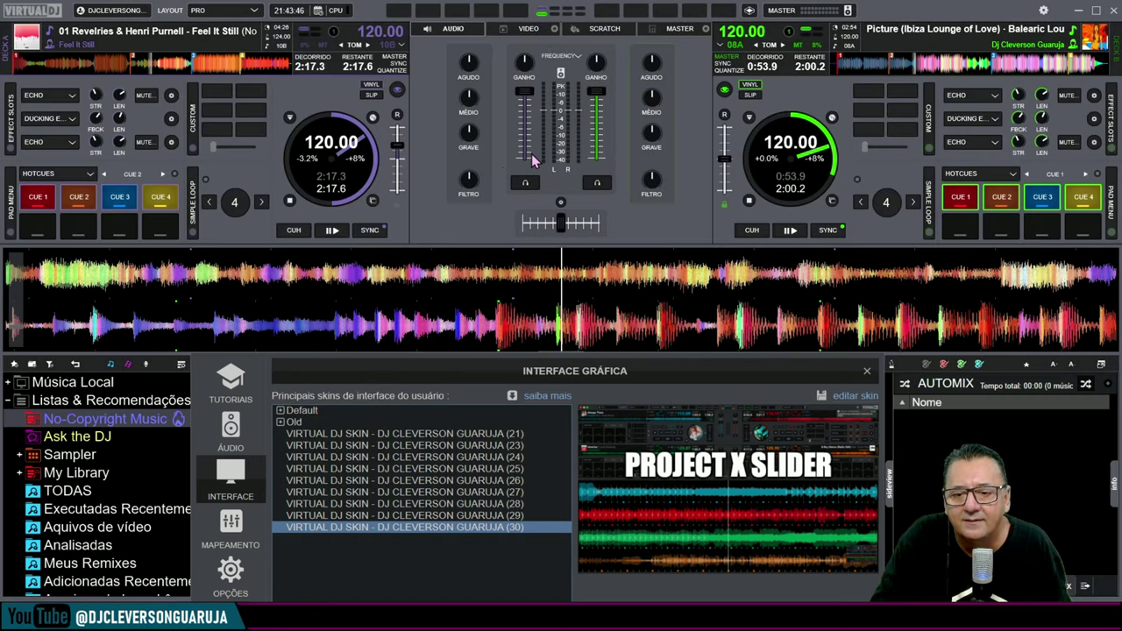
{"action": "left_click", "coordinate": [241, 15]}
{"action": "left_click", "coordinate": [479, 178]}
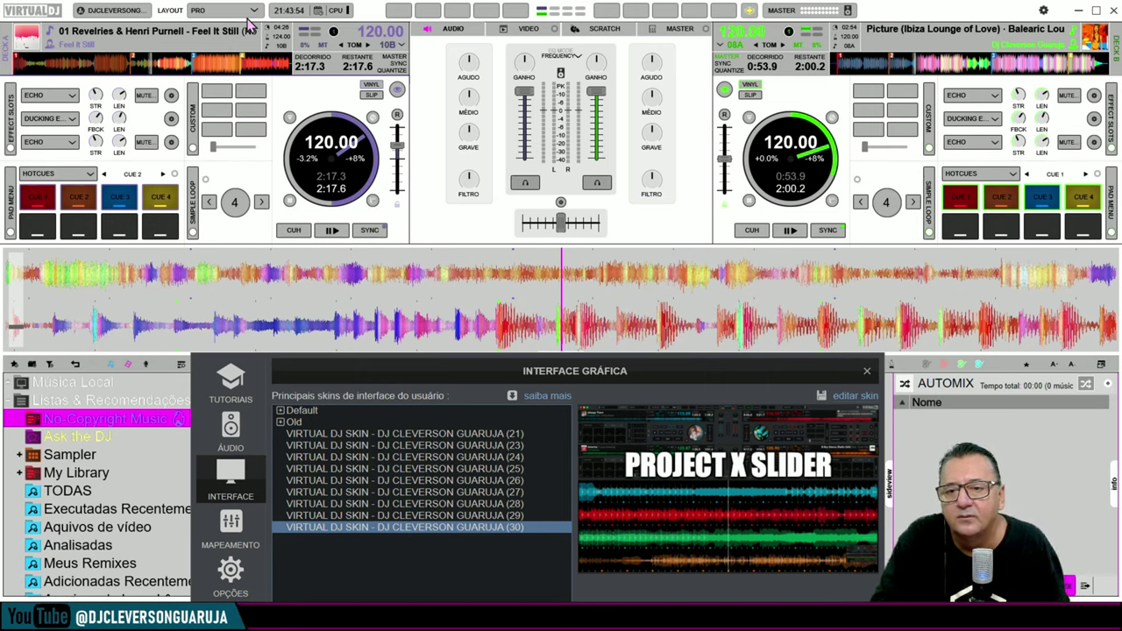
- Switch skin (30) to the Midnight theme and on to the dark red theme
{"action": "left_click", "coordinate": [248, 14]}
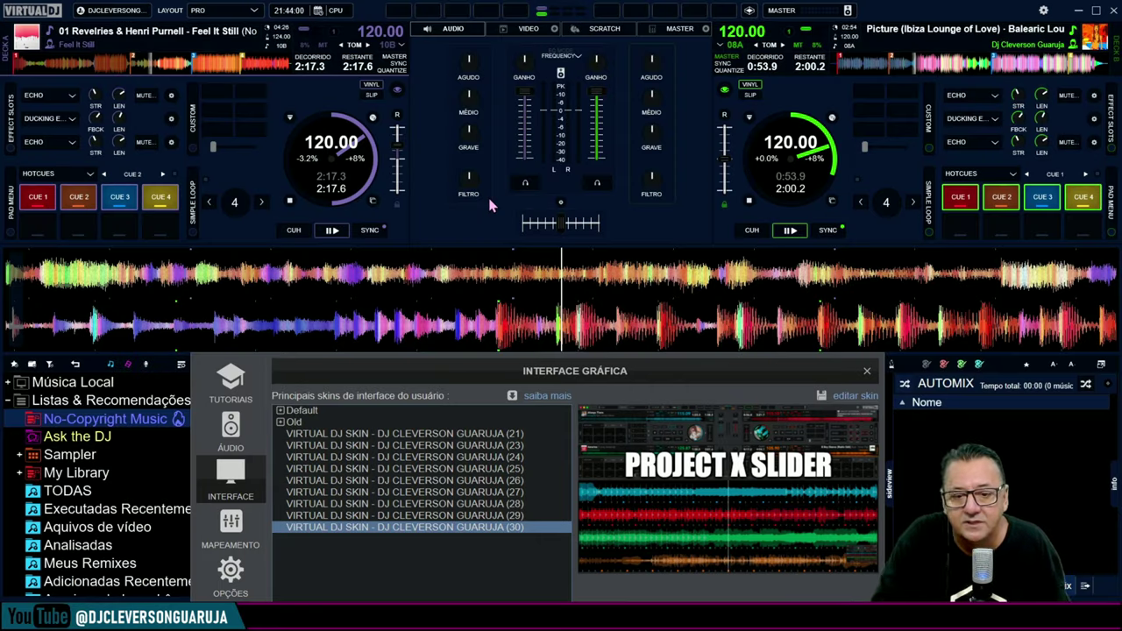
{"action": "left_click", "coordinate": [253, 10]}
{"action": "mouse_move", "coordinate": [330, 130]}
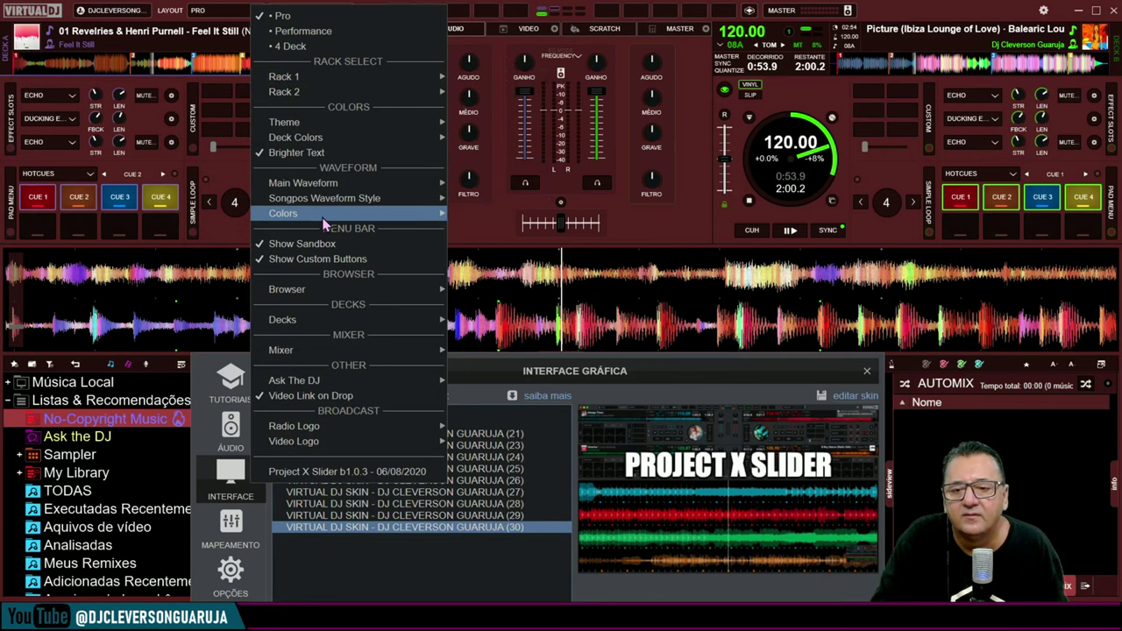
- Look over skin (30)'s waveform style and browser display options without changing them
{"action": "mouse_move", "coordinate": [391, 218]}
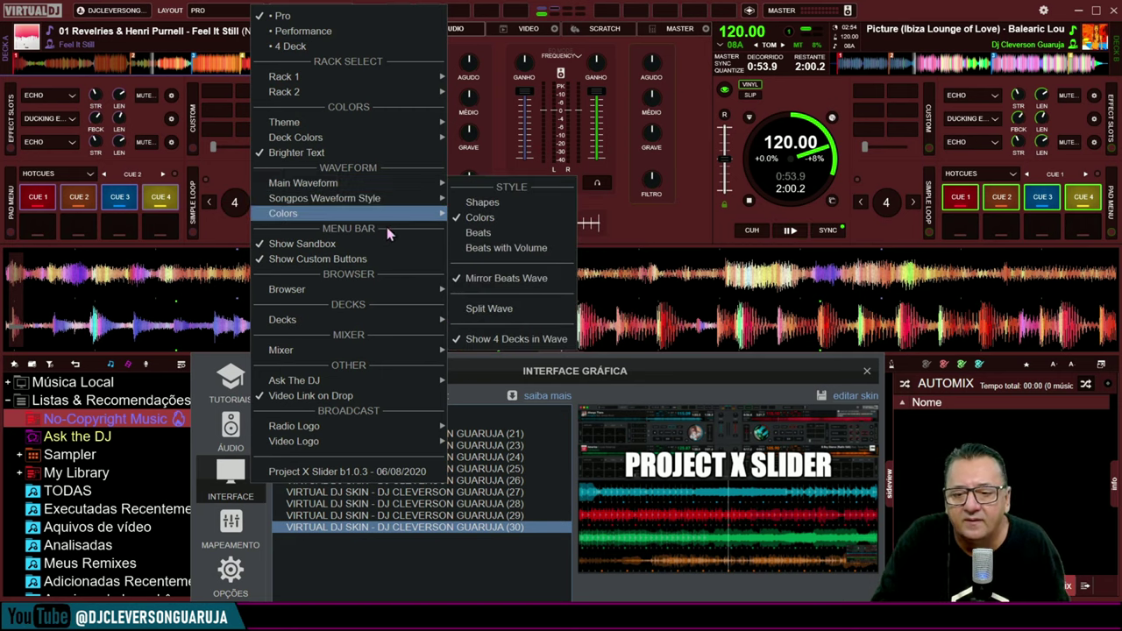
{"action": "mouse_move", "coordinate": [383, 293]}
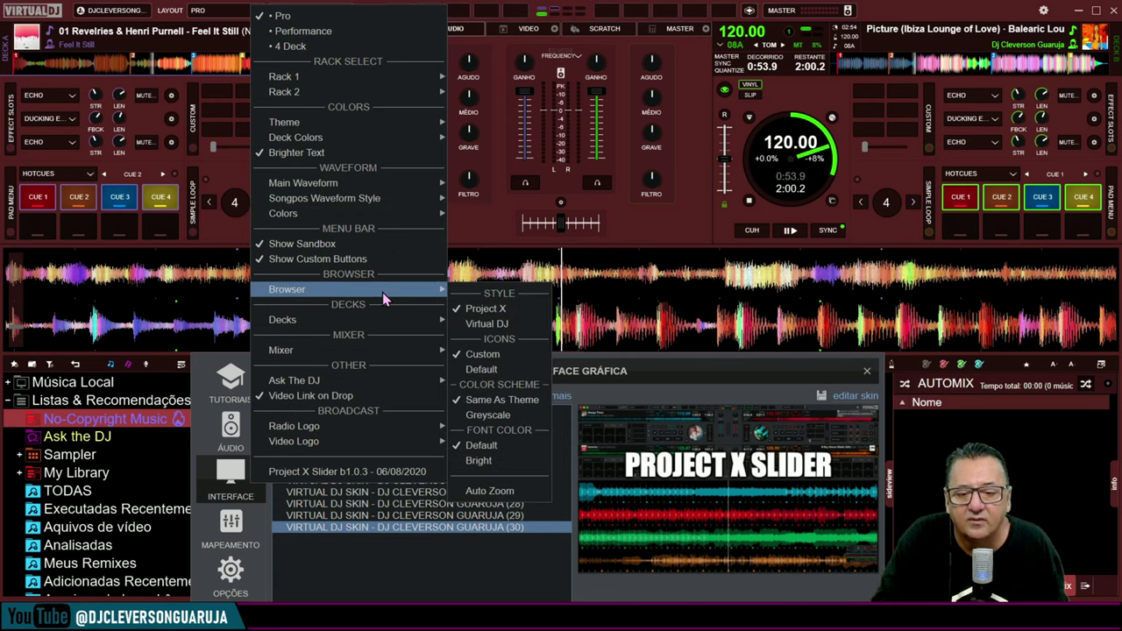
{"action": "left_click", "coordinate": [490, 229]}
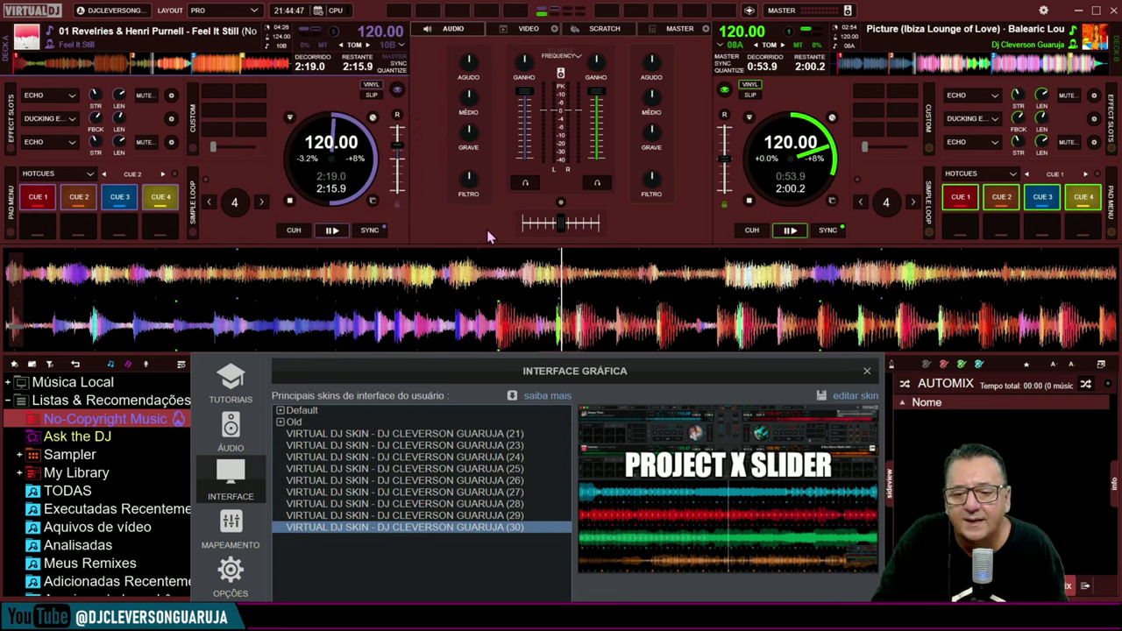